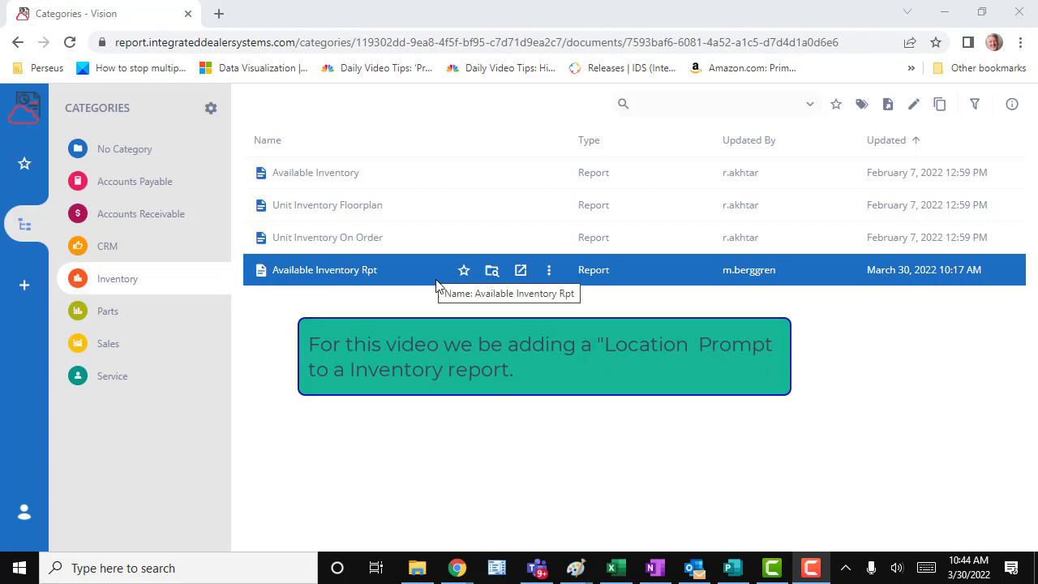
# Open the Available Inventory Rpt report for editing and show its data sources with the inventory data set's field list collapsed
pyautogui.click(549, 271)
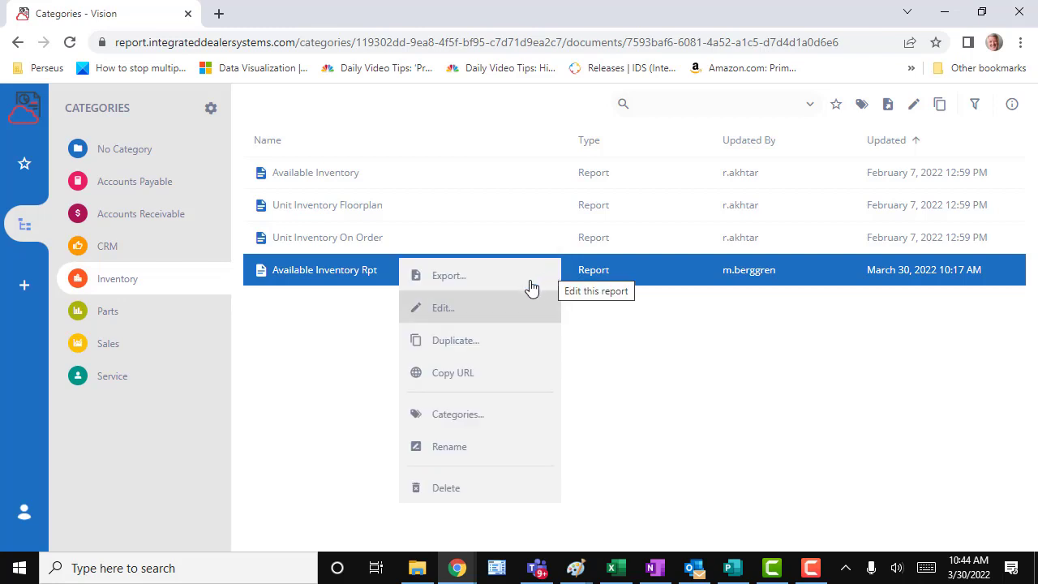
pyautogui.click(432, 312)
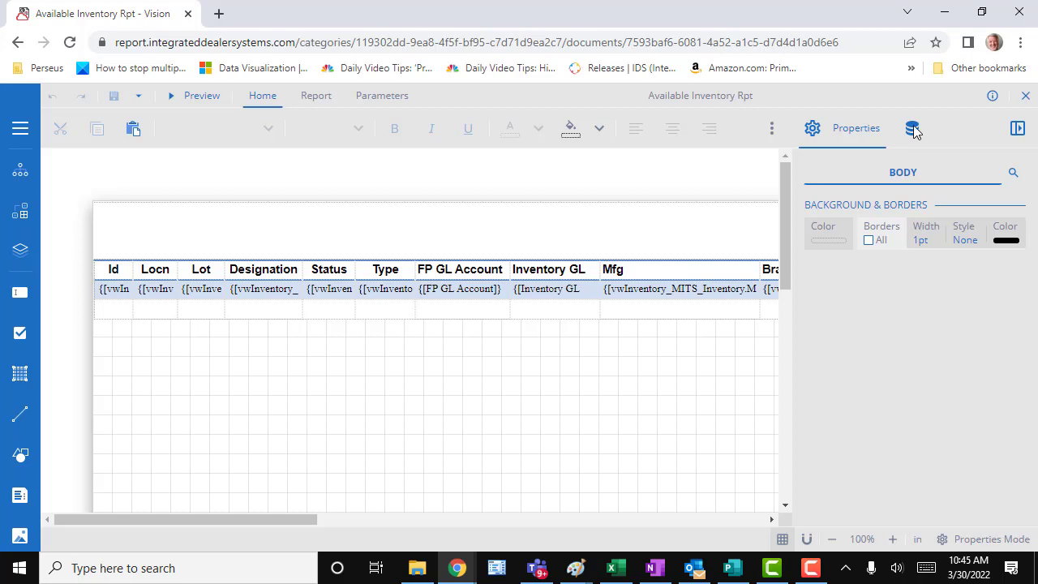
pyautogui.click(912, 129)
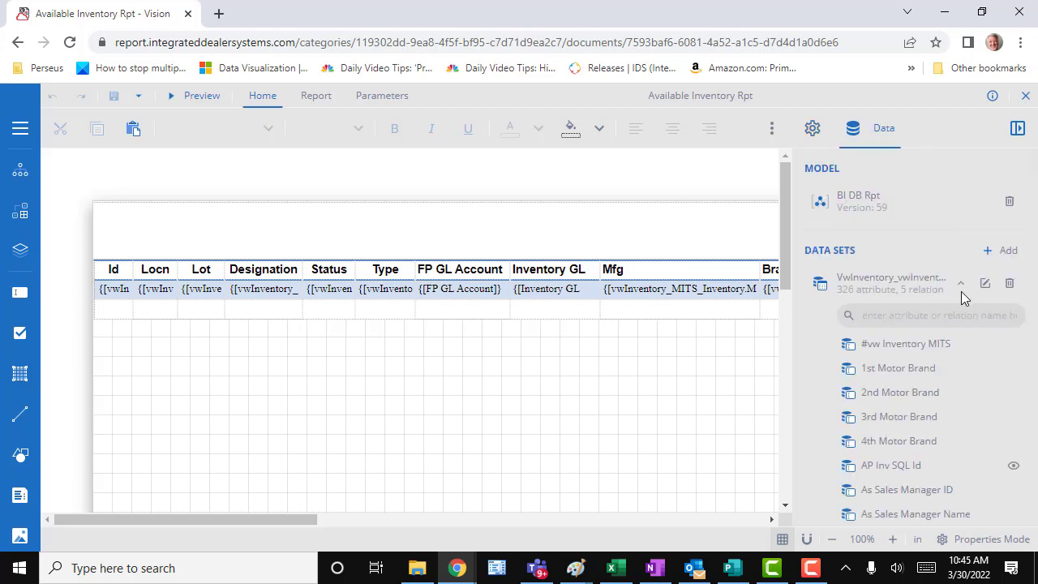
pyautogui.scroll(-6, 933, 409)
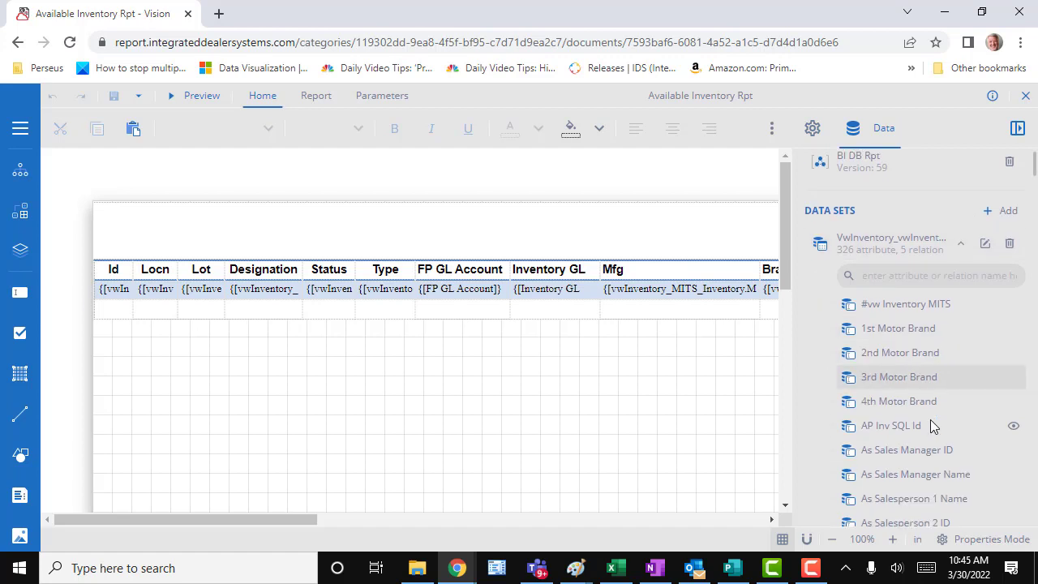
pyautogui.scroll(7, 939, 369)
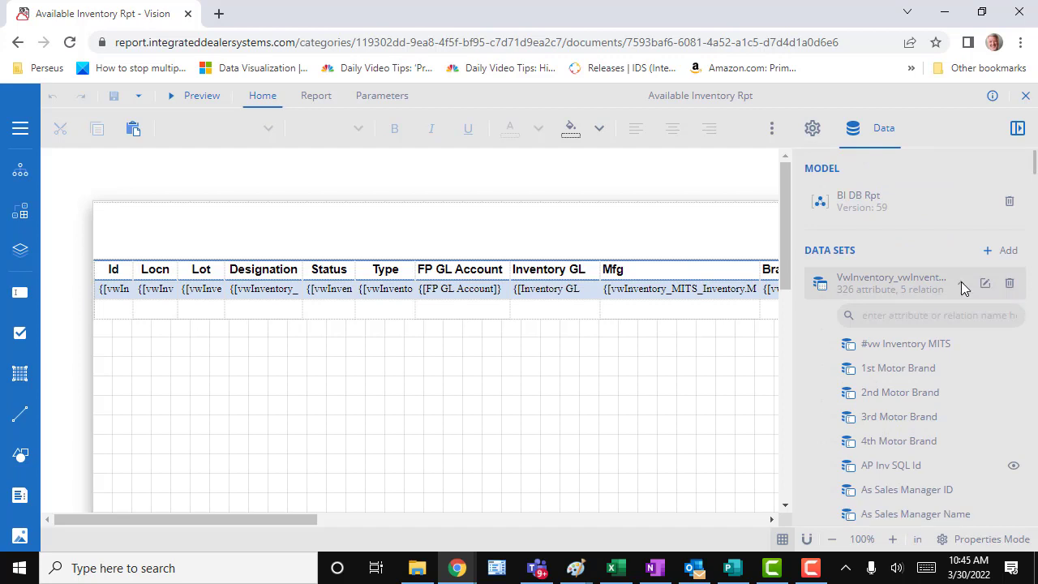
pyautogui.click(960, 284)
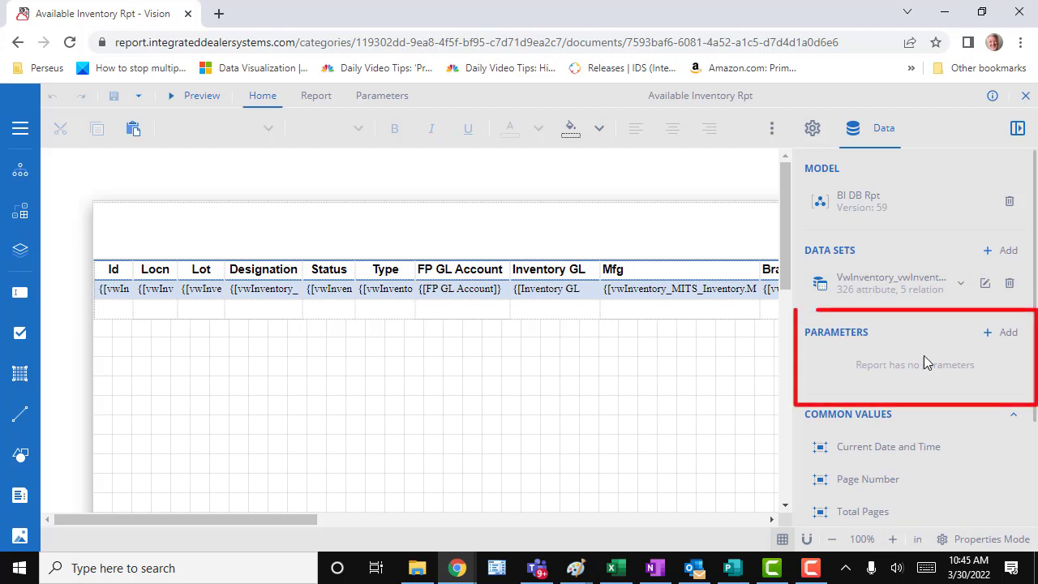
# Add a new parameter to the report and name it Locn
pyautogui.click(1004, 334)
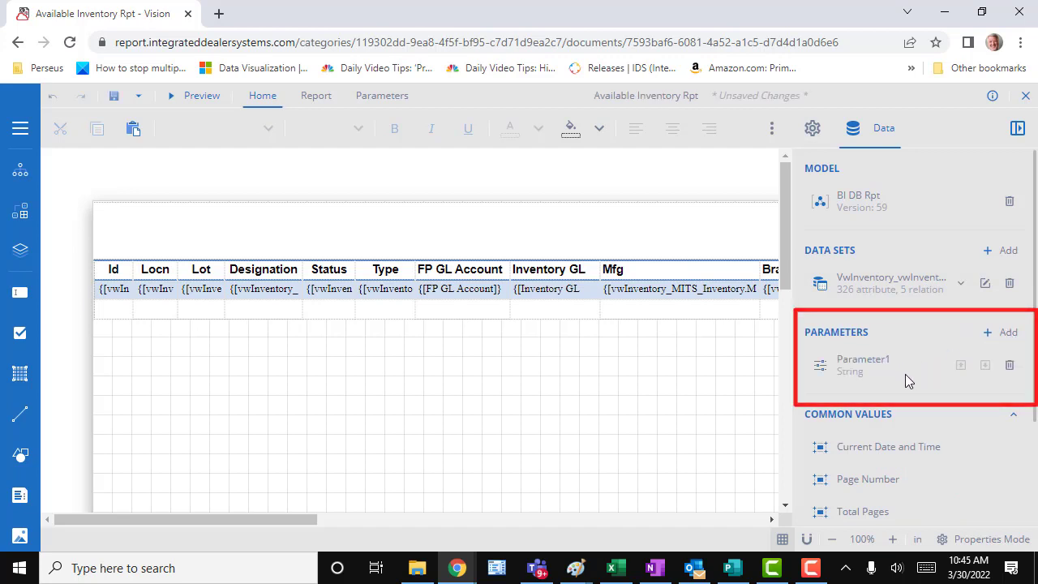
pyautogui.click(865, 367)
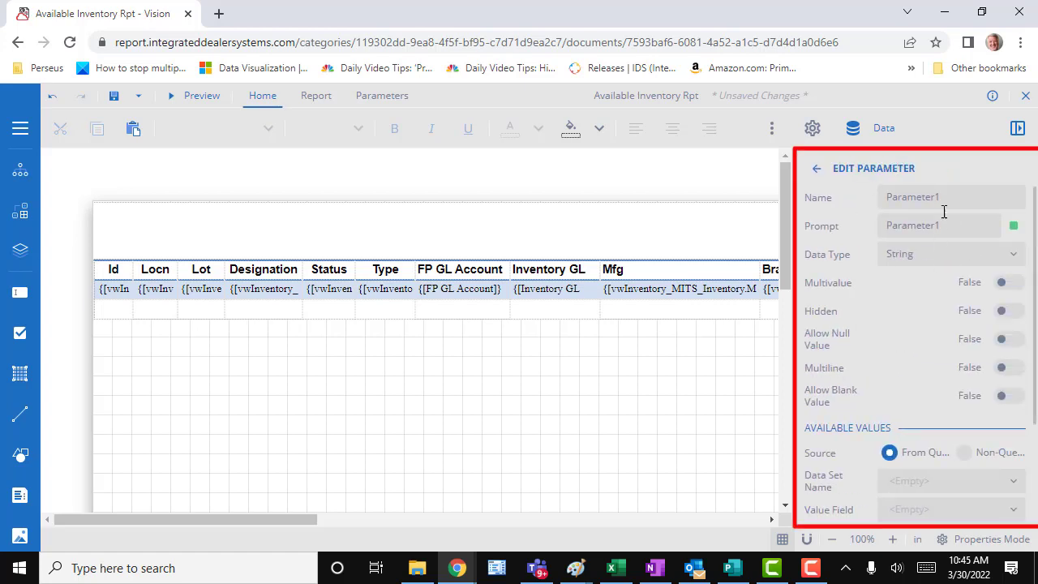
pyautogui.doubleClick(913, 203)
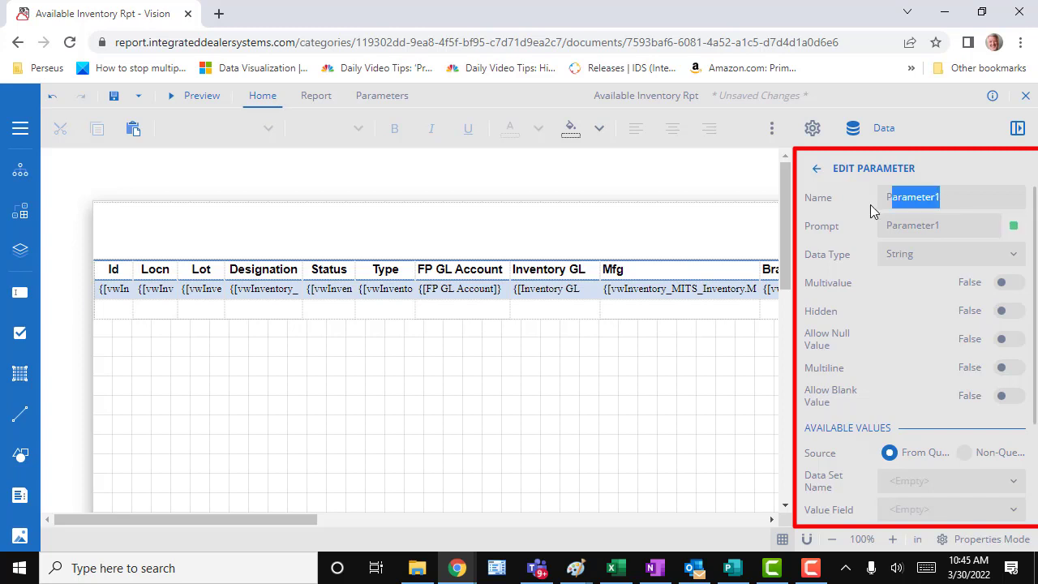
pyautogui.write('Locn')
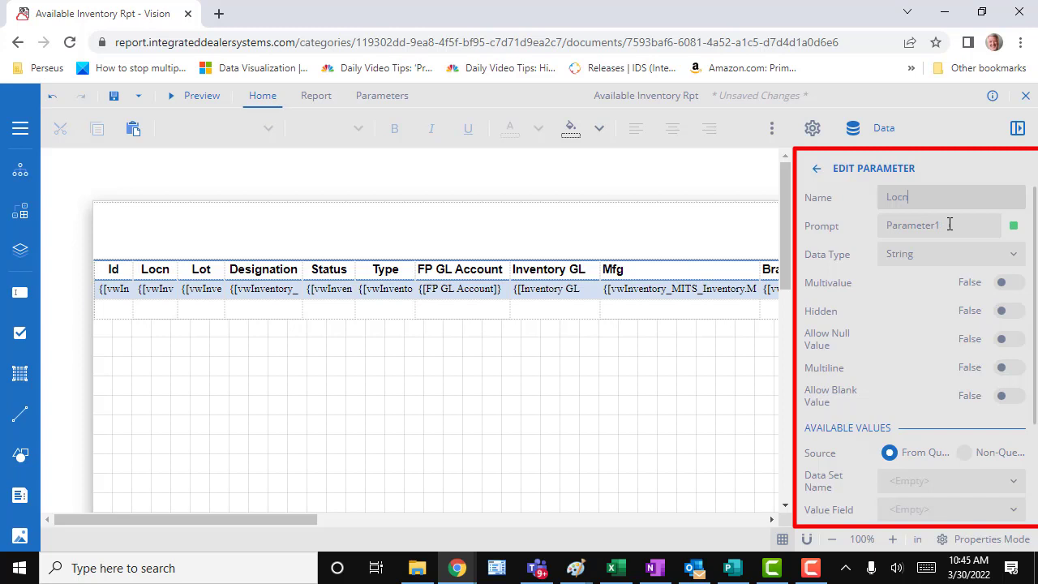
# Set the Locn parameter's prompt to Locn and allow multiple values
pyautogui.moveTo(950, 224); pyautogui.dragTo(889, 227)
pyautogui.hotkey('shift', 'Left')
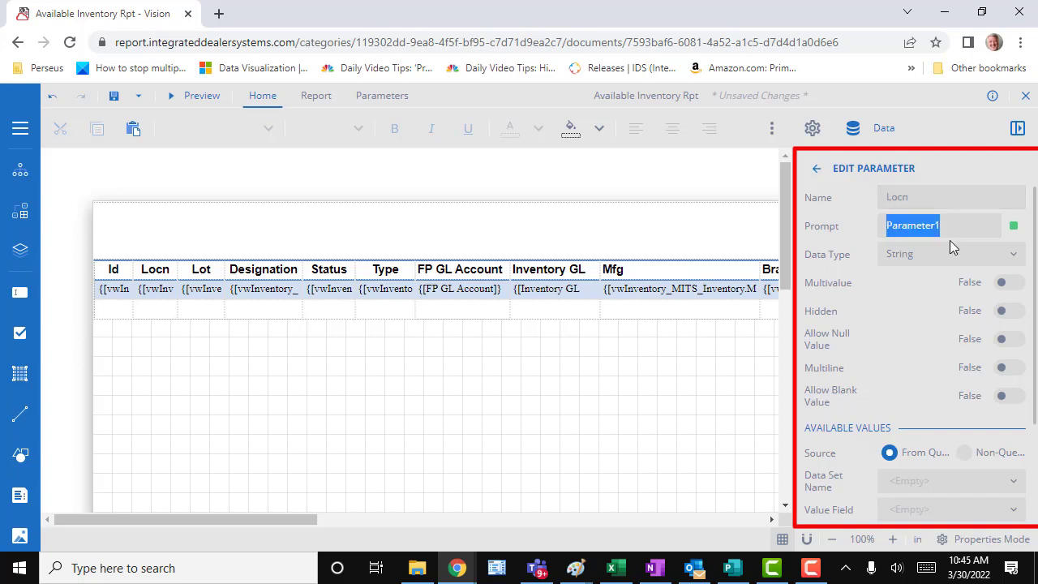
pyautogui.press('BackSpace')
pyautogui.write('Loc')
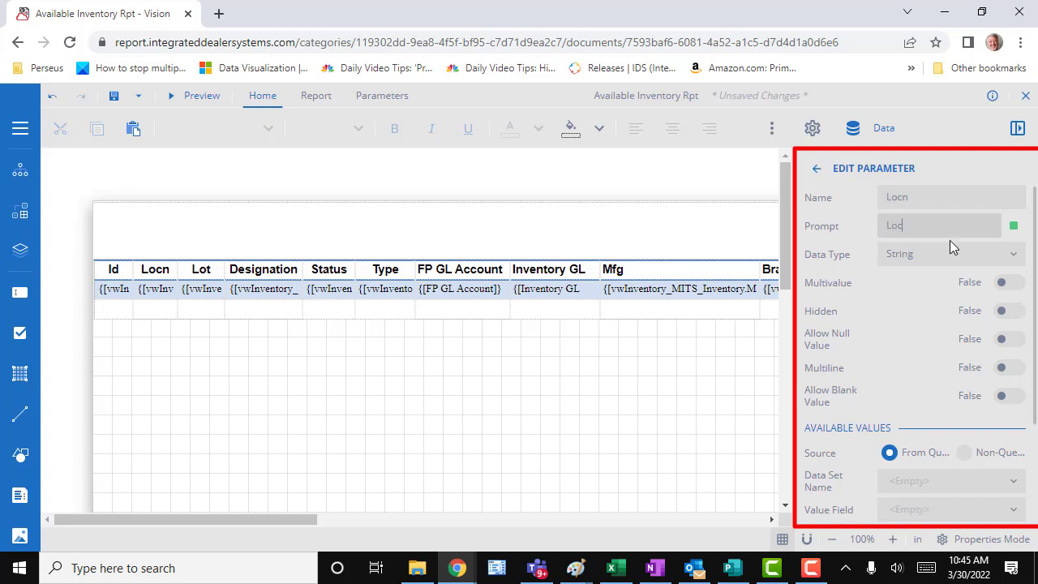
pyautogui.write('n')
pyautogui.click(1018, 285)
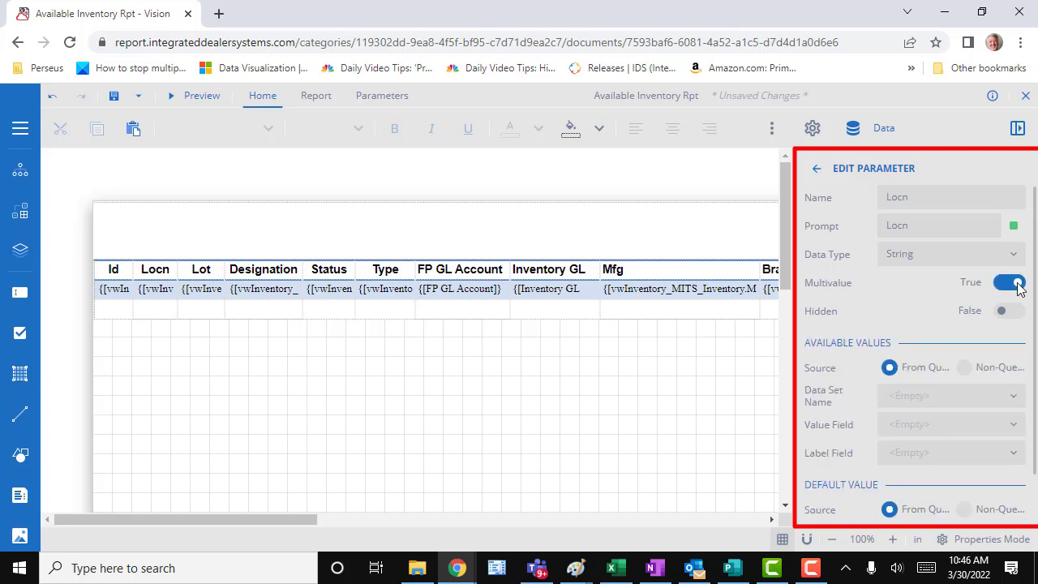
# Source the Locn parameter's available values from the report's inventory data set, using Location as the value field
pyautogui.scroll(-2, 965, 398)
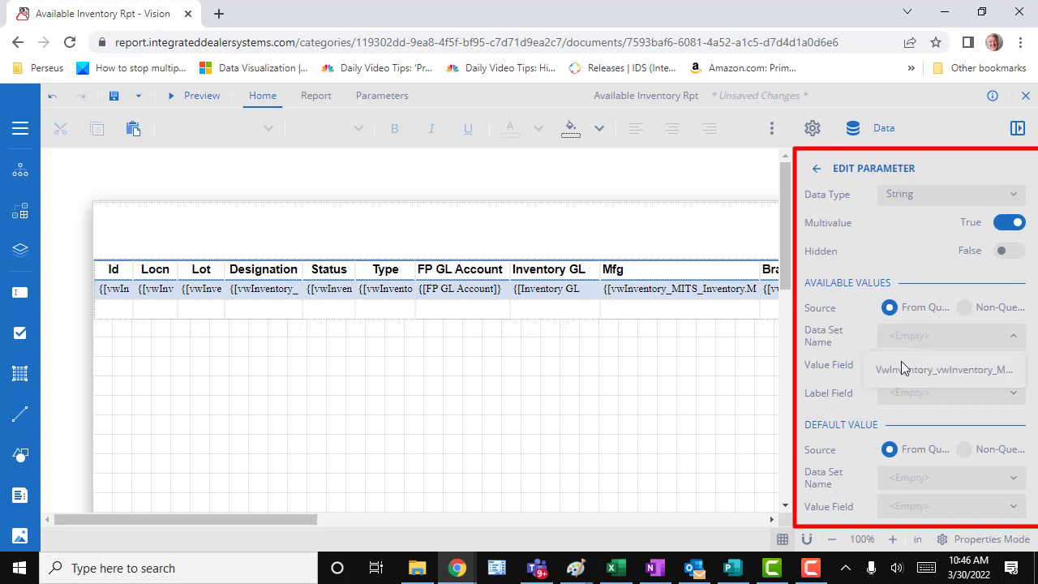
pyautogui.click(906, 372)
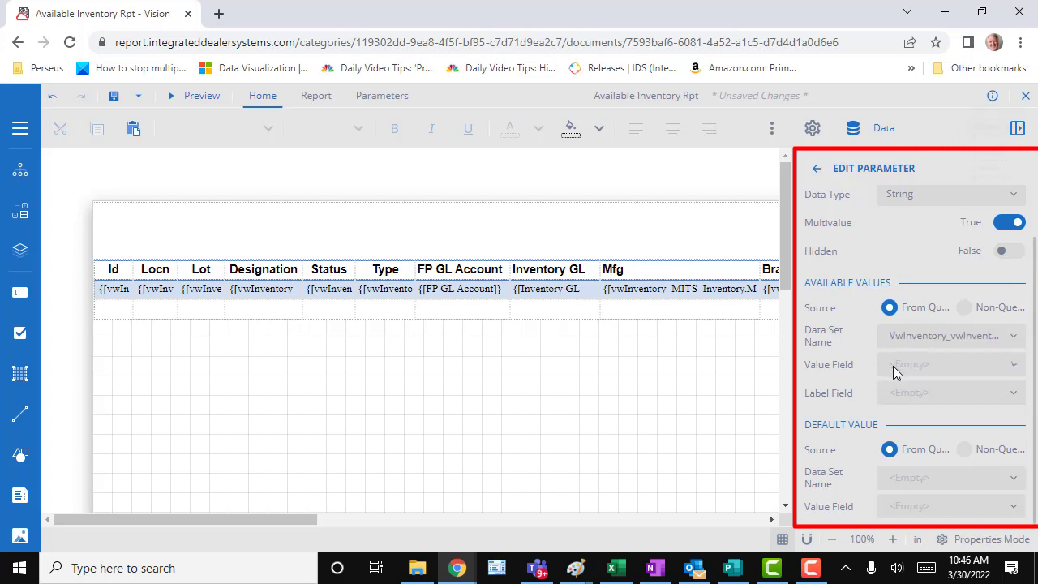
pyautogui.click(893, 372)
pyautogui.click(893, 368)
pyautogui.click(893, 364)
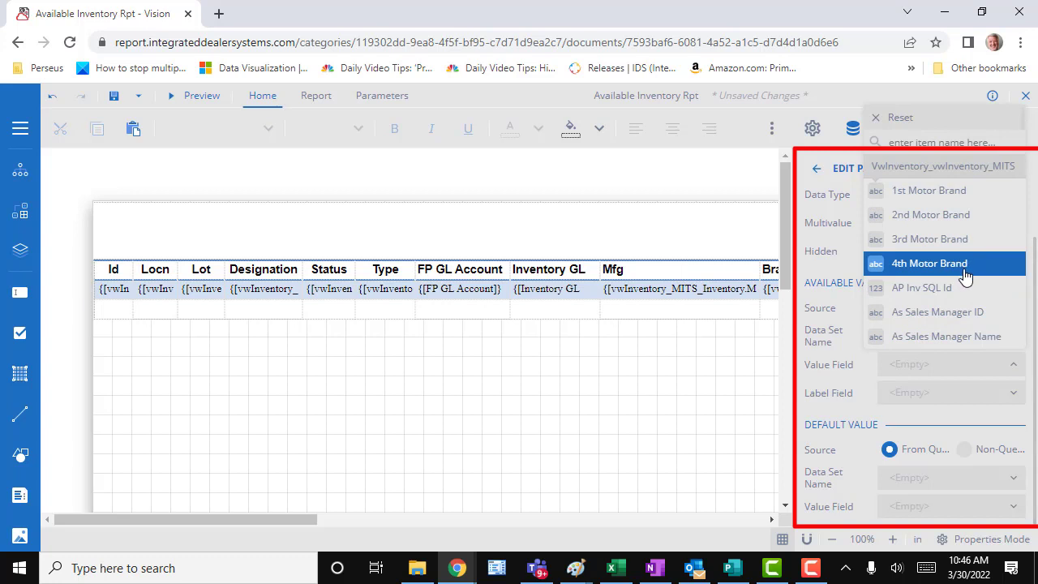
pyautogui.scroll(-8, 965, 298)
pyautogui.scroll(-8, 965, 298)
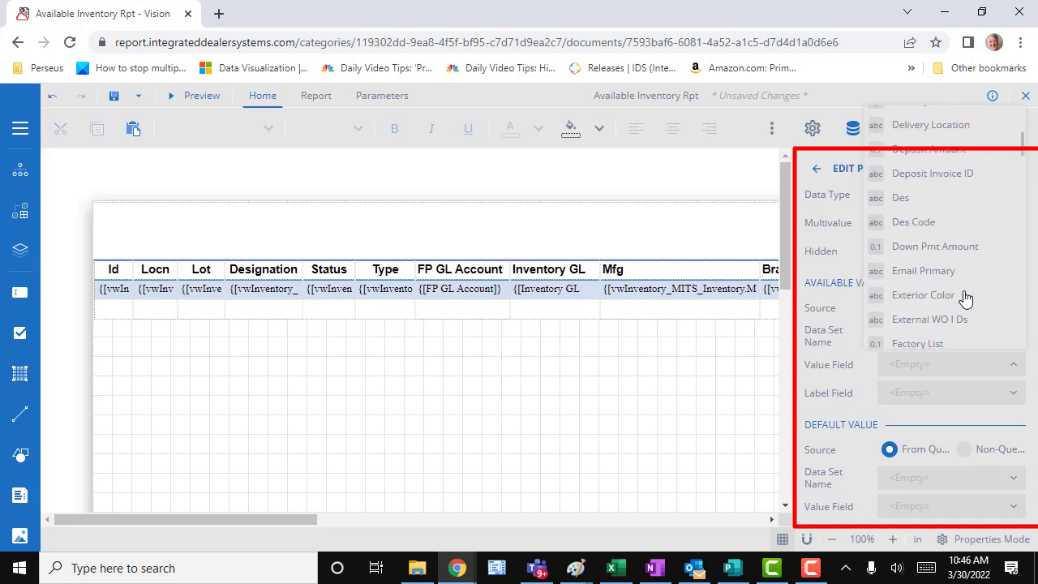
pyautogui.scroll(-8, 965, 299)
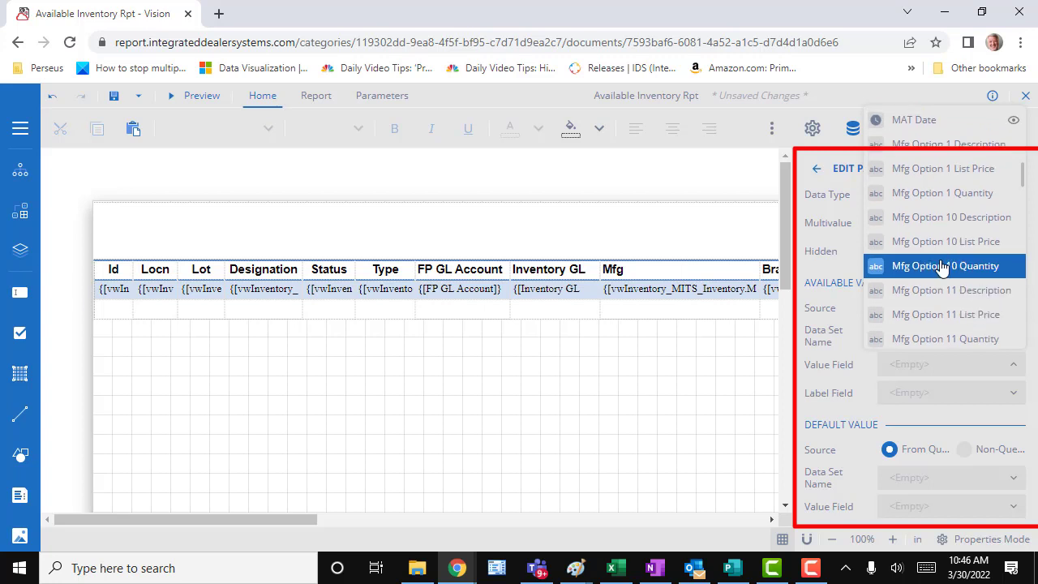
pyautogui.scroll(5, 940, 259)
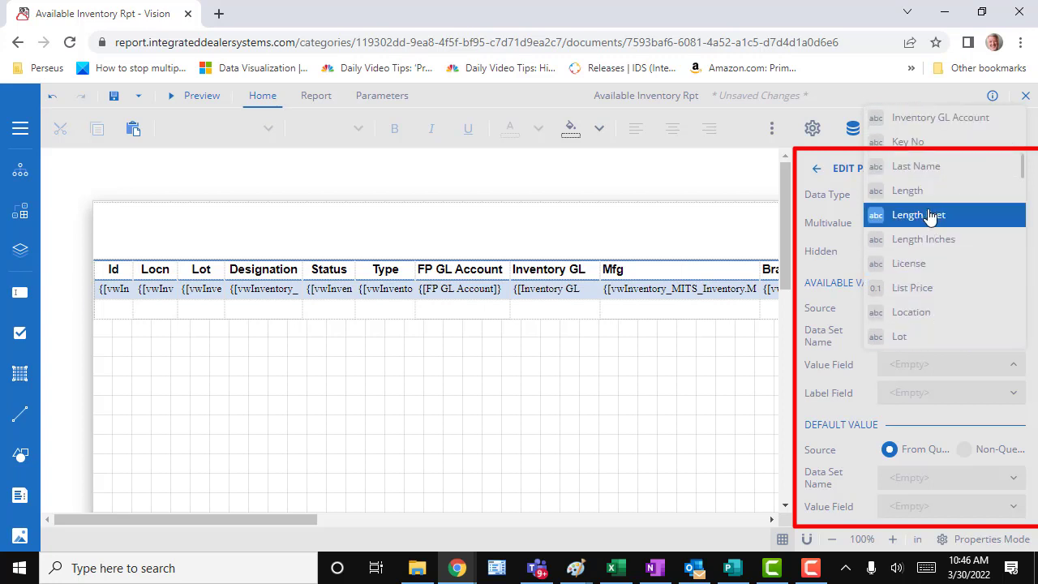
pyautogui.click(927, 315)
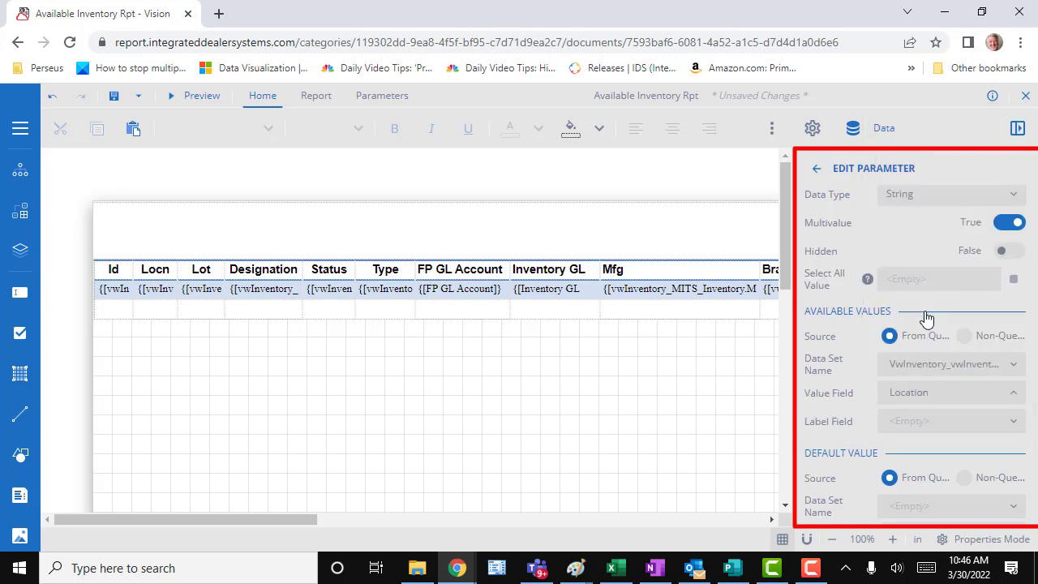
# Set the label field of the parameter's available values to Location
pyautogui.click(906, 422)
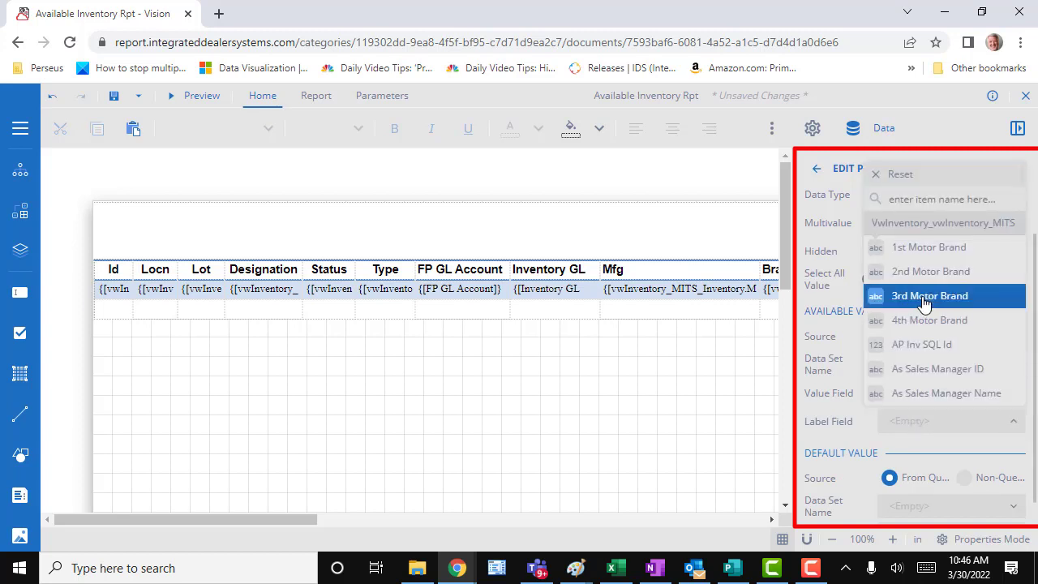
pyautogui.scroll(-10, 924, 301)
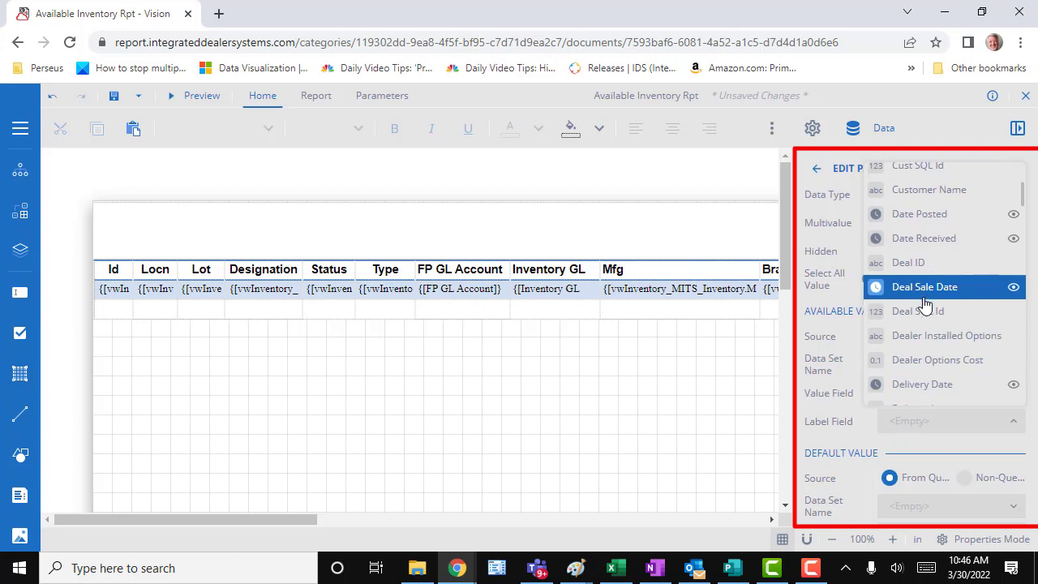
pyautogui.scroll(-6, 916, 260)
pyautogui.click(906, 208)
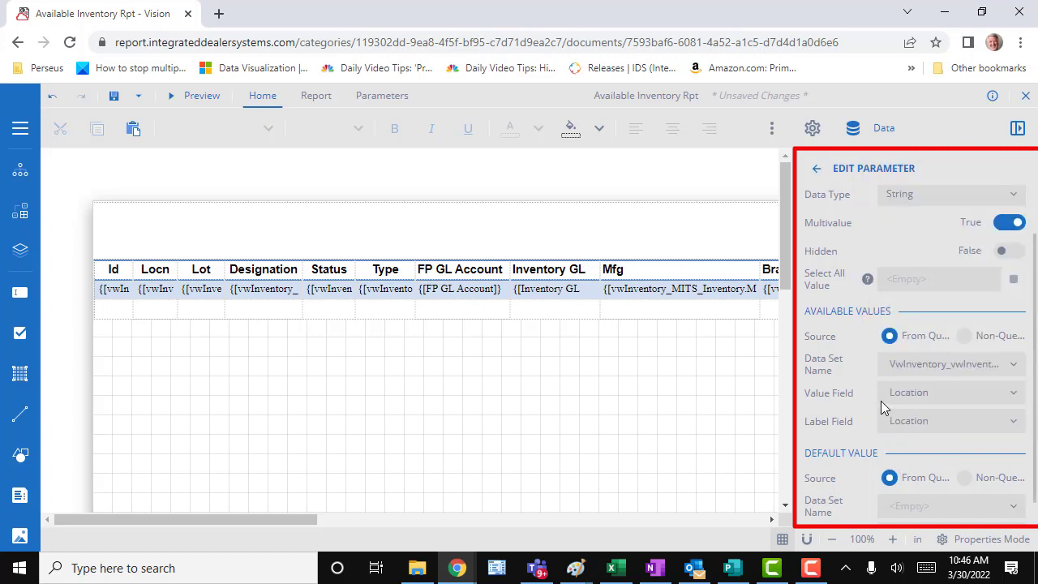
# Take the parameter's default value from the inventory data set's Location field and finish editing the parameter
pyautogui.scroll(-1, 973, 478)
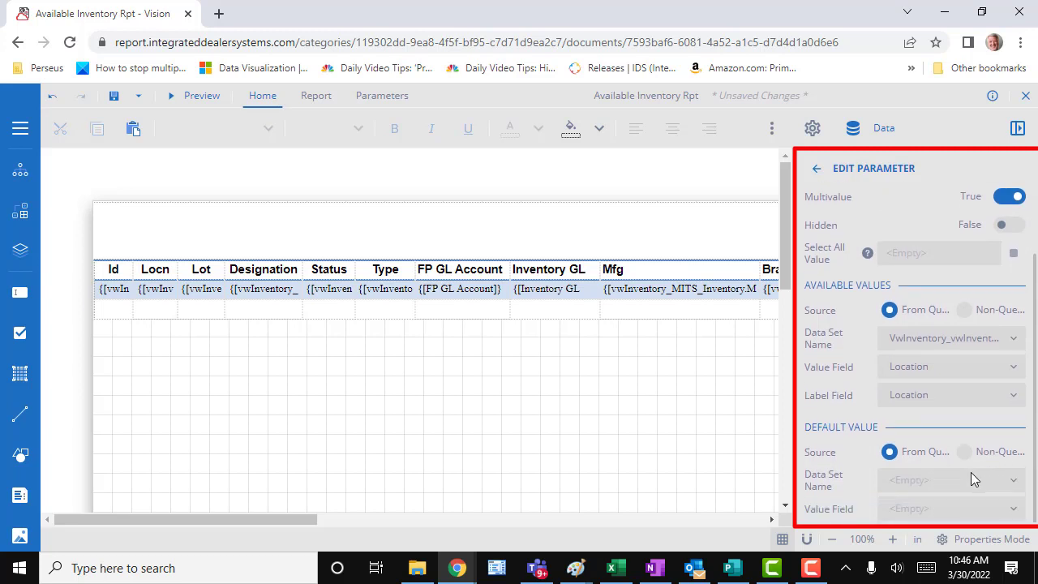
pyautogui.click(898, 481)
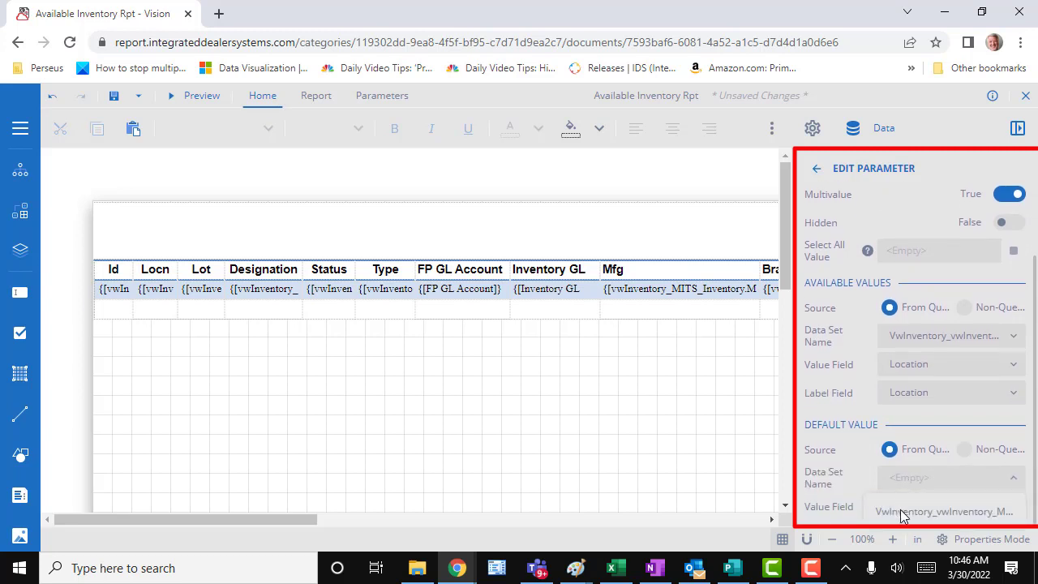
pyautogui.click(902, 513)
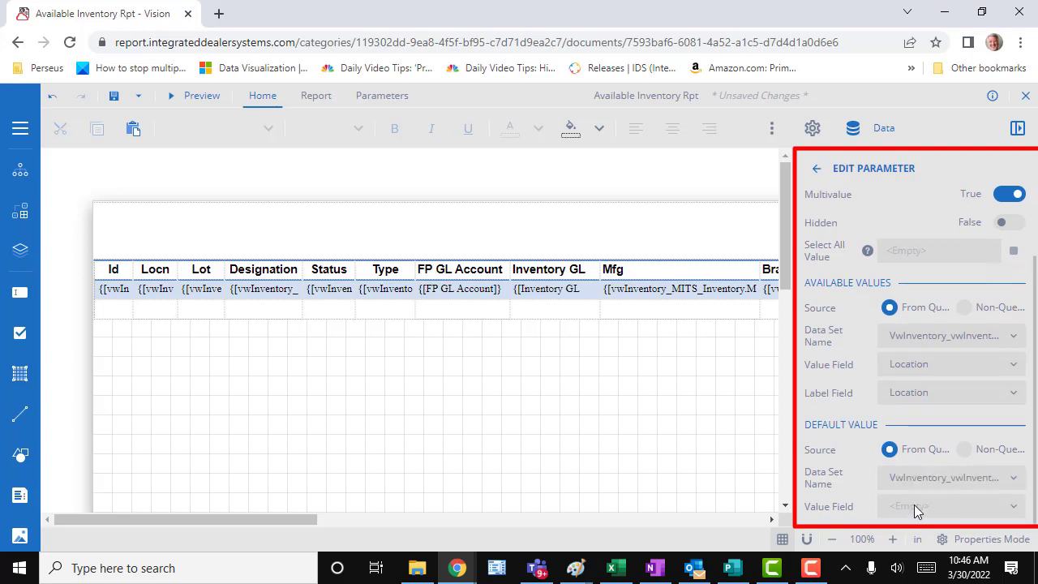
pyautogui.click(914, 506)
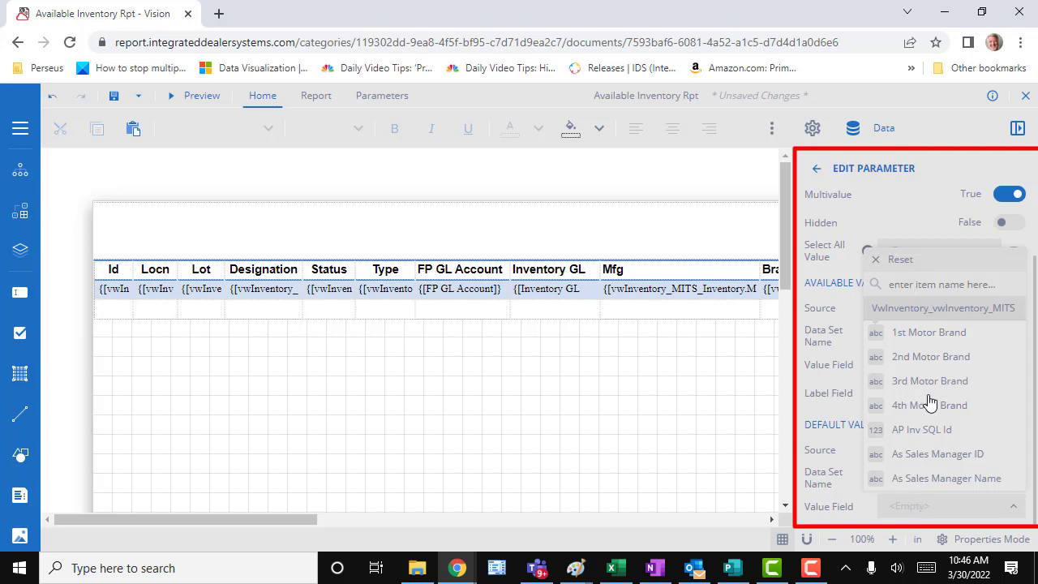
pyautogui.scroll(-10, 926, 391)
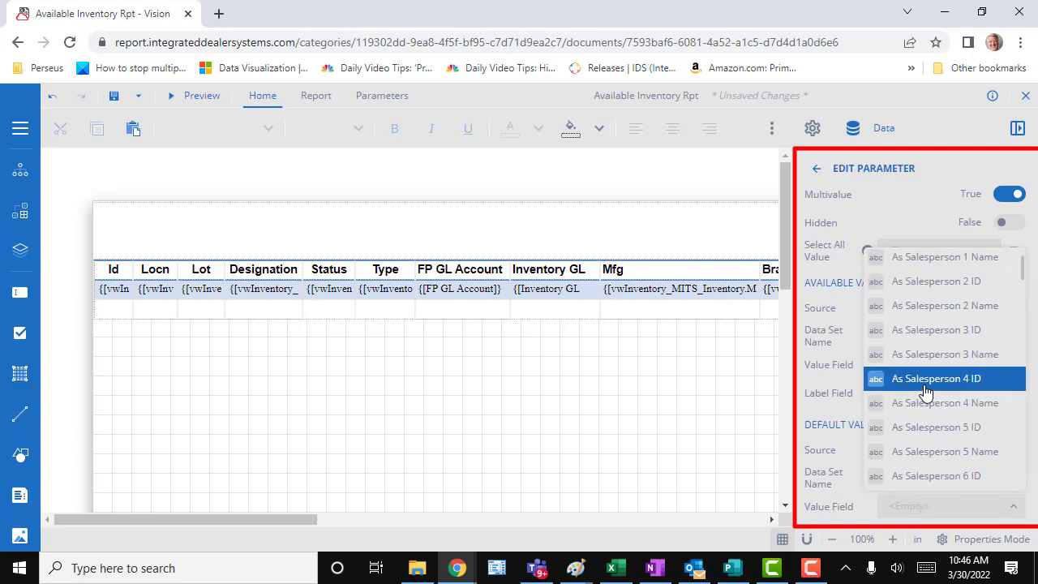
pyautogui.click(922, 373)
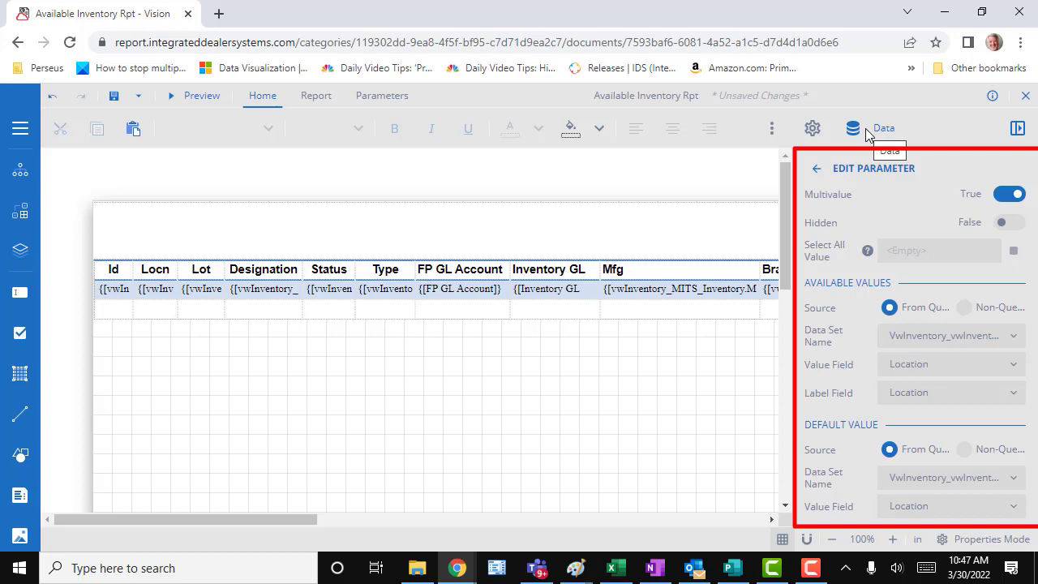
pyautogui.click(818, 170)
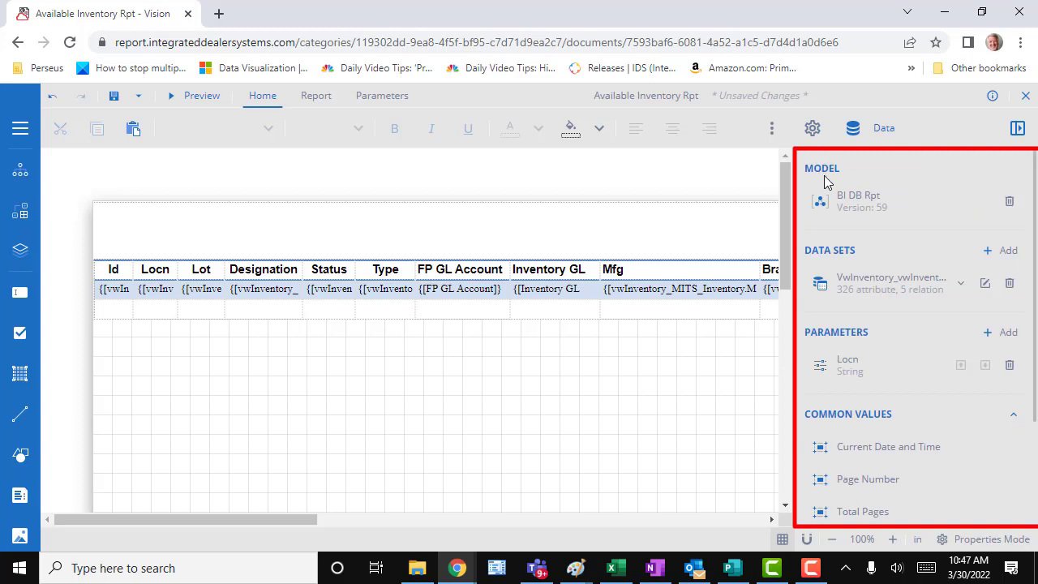
# Add a second report parameter and delete it again
pyautogui.click(989, 334)
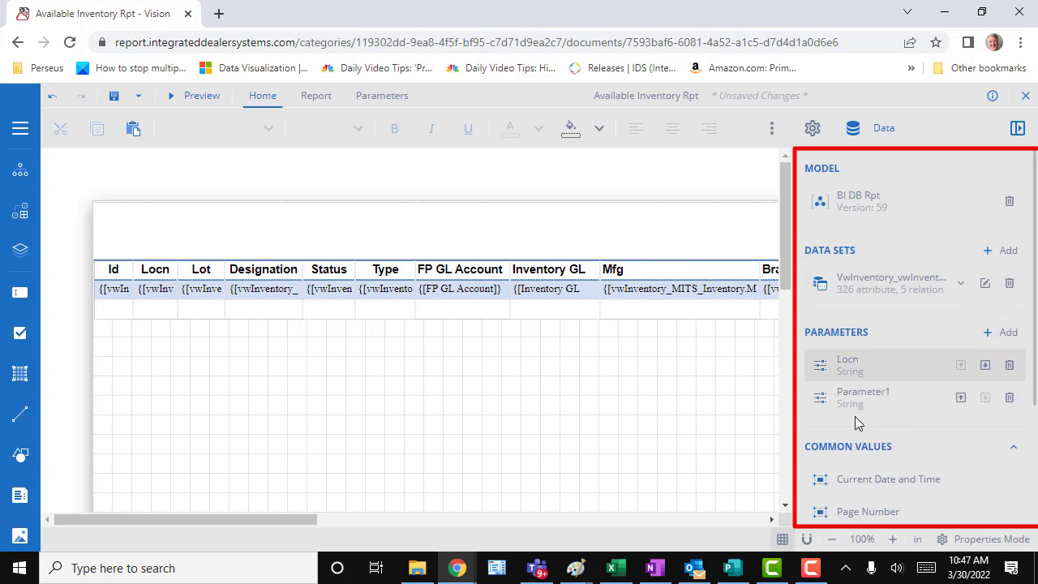
pyautogui.click(1009, 399)
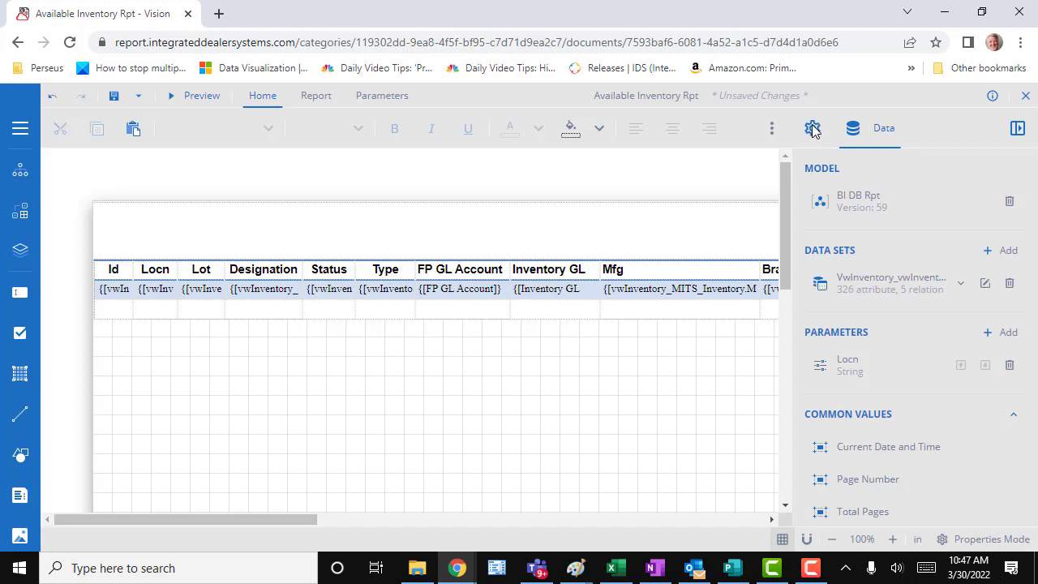
# Select the whole inventory table in the report and show its properties
pyautogui.click(812, 129)
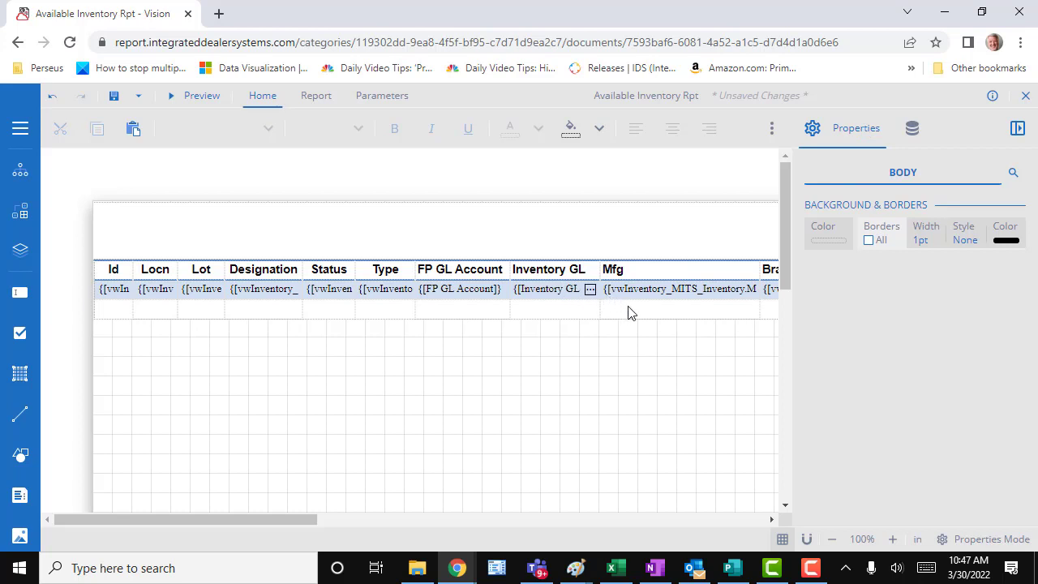
pyautogui.click(97, 270)
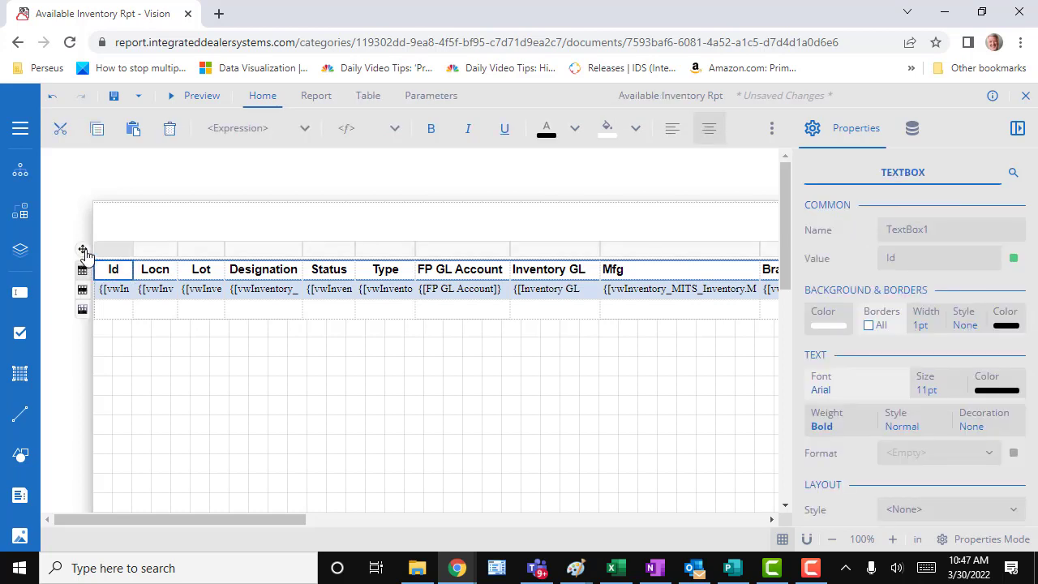
pyautogui.click(84, 252)
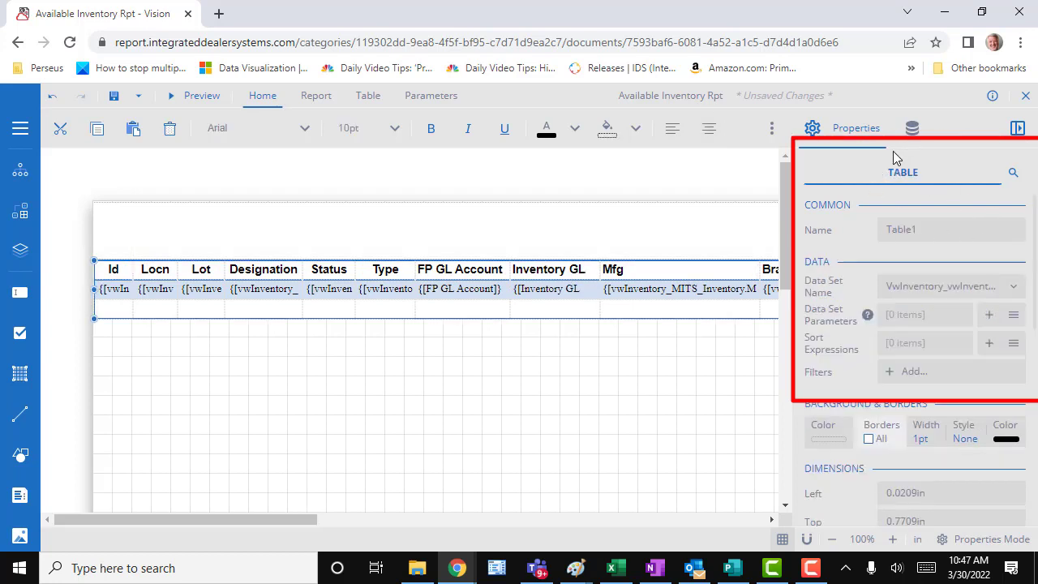
# Add a filter on the Location field to the inventory table
pyautogui.click(892, 378)
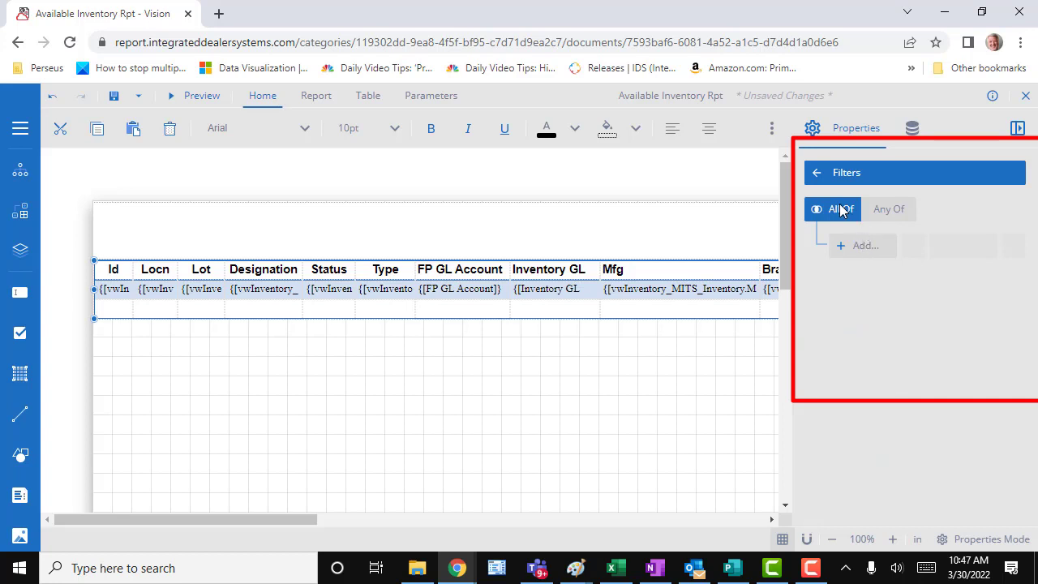
pyautogui.click(853, 247)
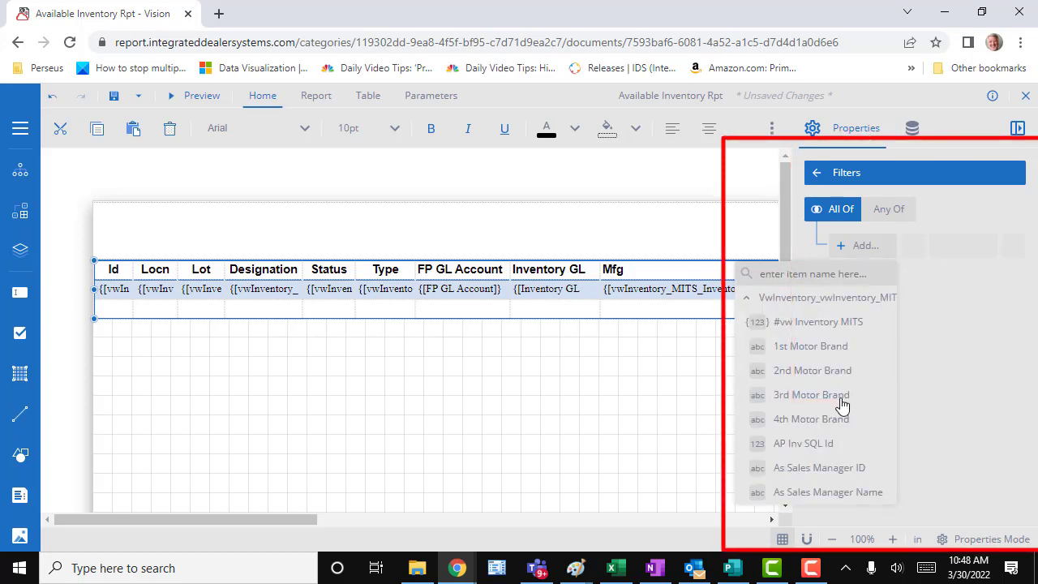
pyautogui.scroll(-10, 839, 403)
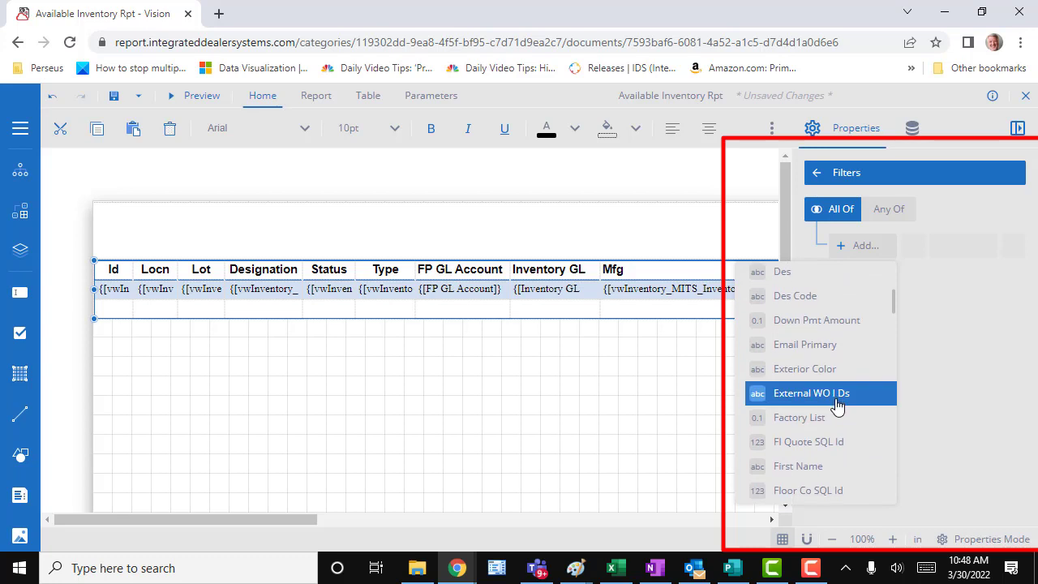
pyautogui.scroll(-9, 837, 405)
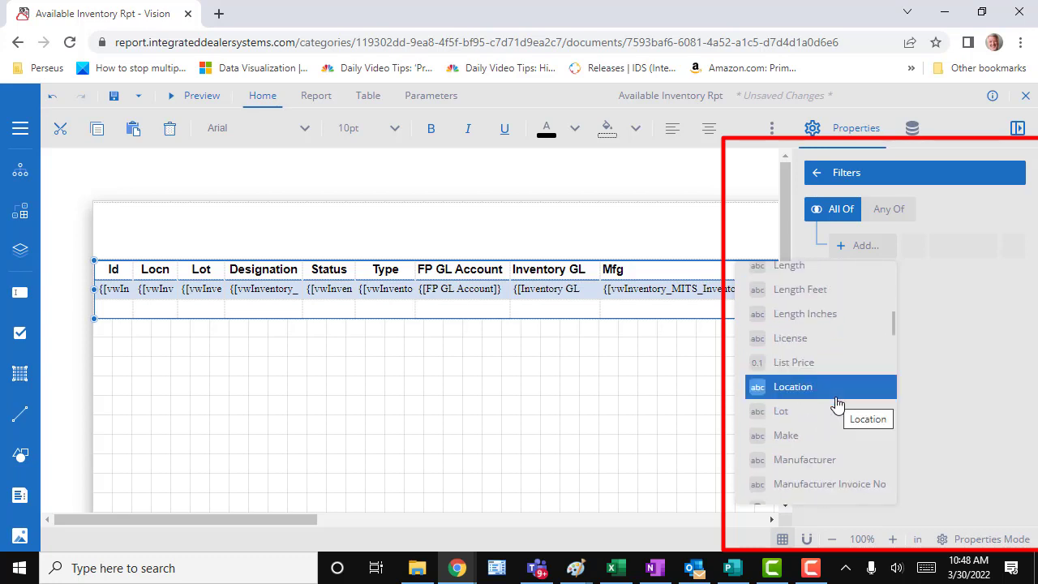
pyautogui.click(792, 390)
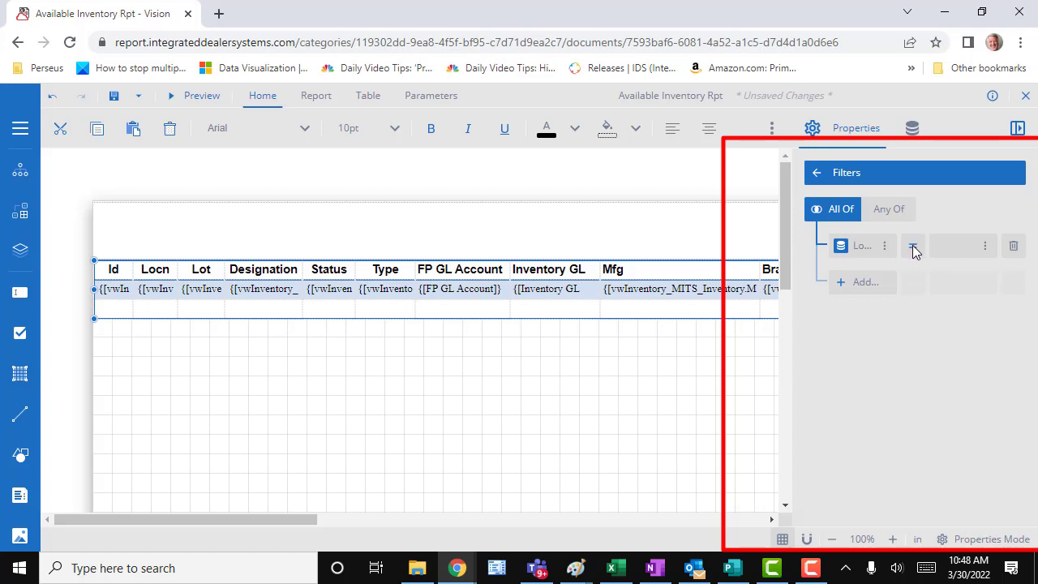
# Set the Location filter's operator to In with the Locn parameter as its value, and return to the table properties
pyautogui.click(912, 247)
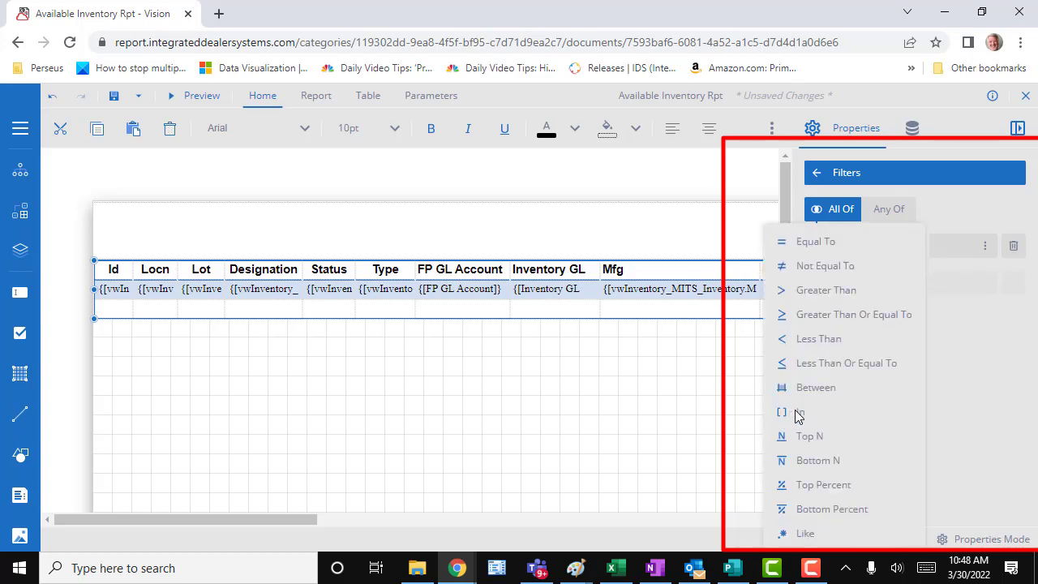
pyautogui.click(797, 414)
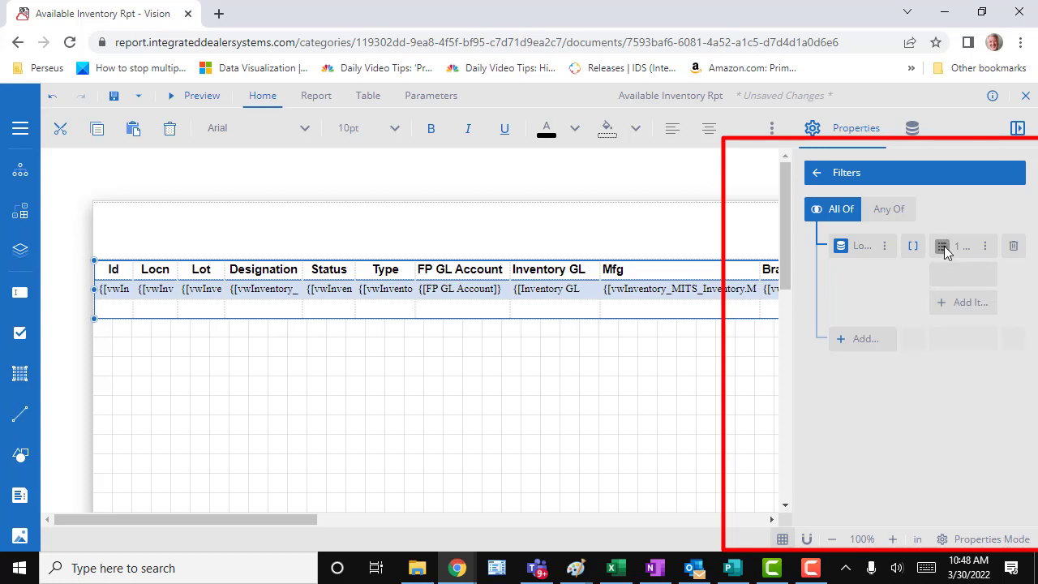
pyautogui.click(987, 248)
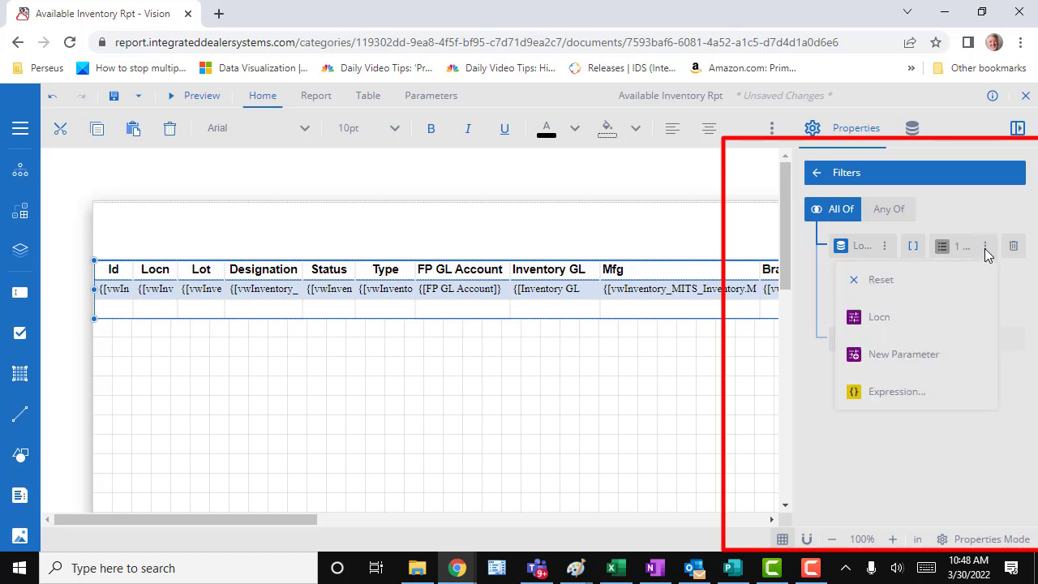
pyautogui.click(861, 319)
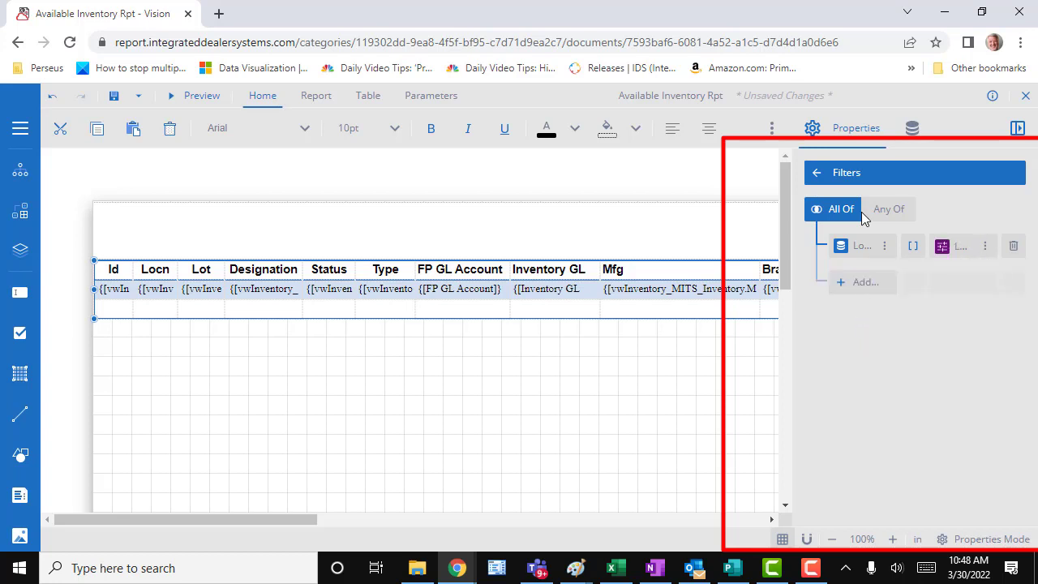
pyautogui.click(818, 175)
# Generate the custom parameters view from the available parameters and preview the report
pyautogui.click(420, 96)
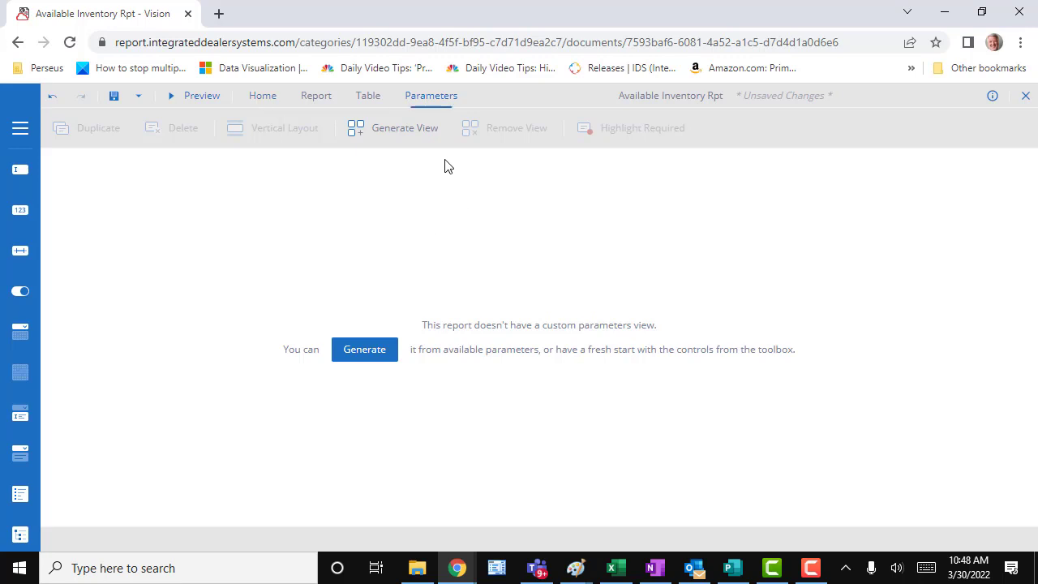
pyautogui.click(391, 128)
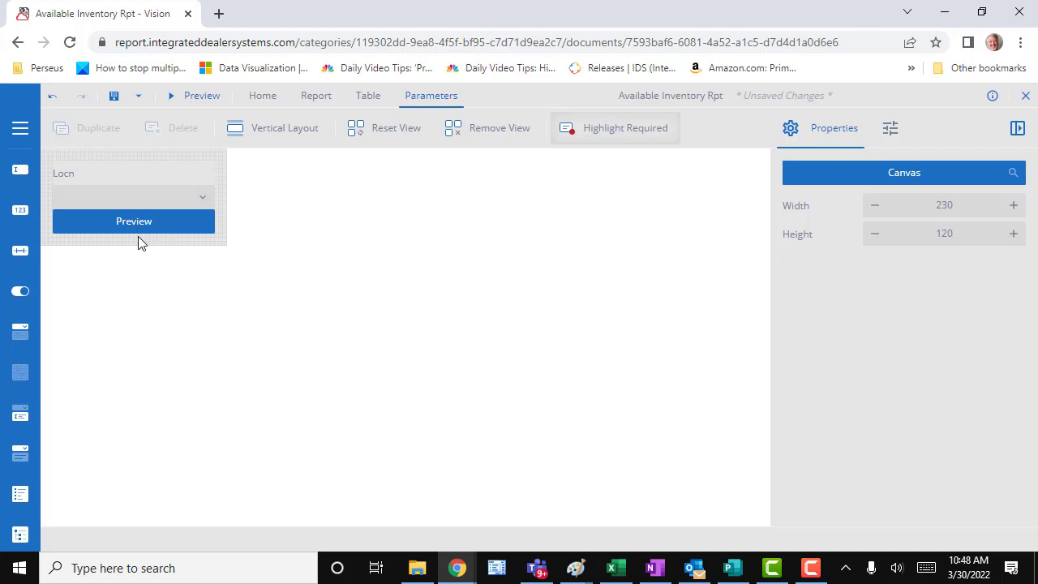
pyautogui.click(195, 96)
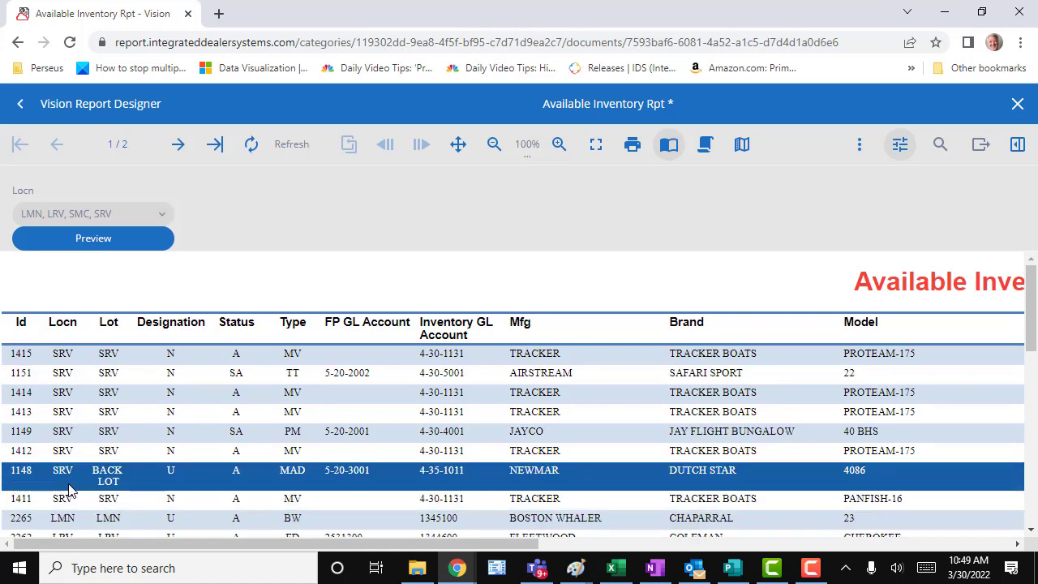
# Rerun the report preview with only LRV selected in the Locn prompt
pyautogui.click(161, 216)
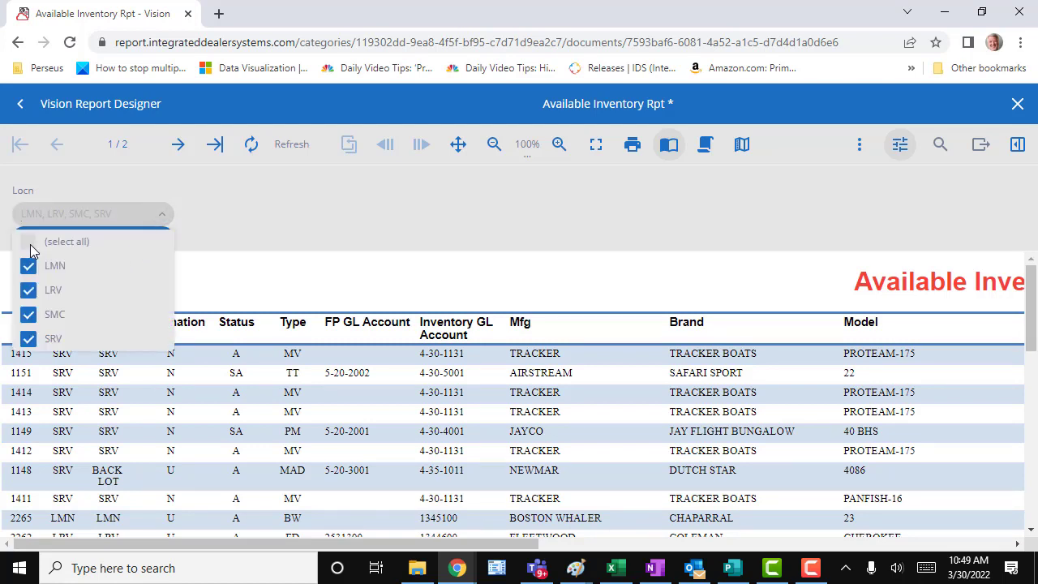
pyautogui.click(29, 244)
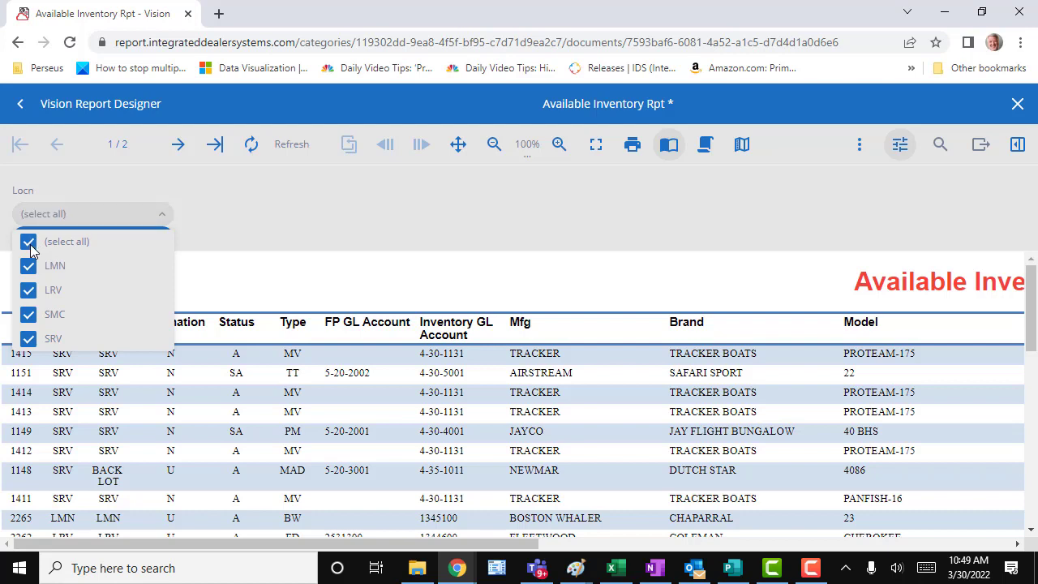
pyautogui.click(29, 244)
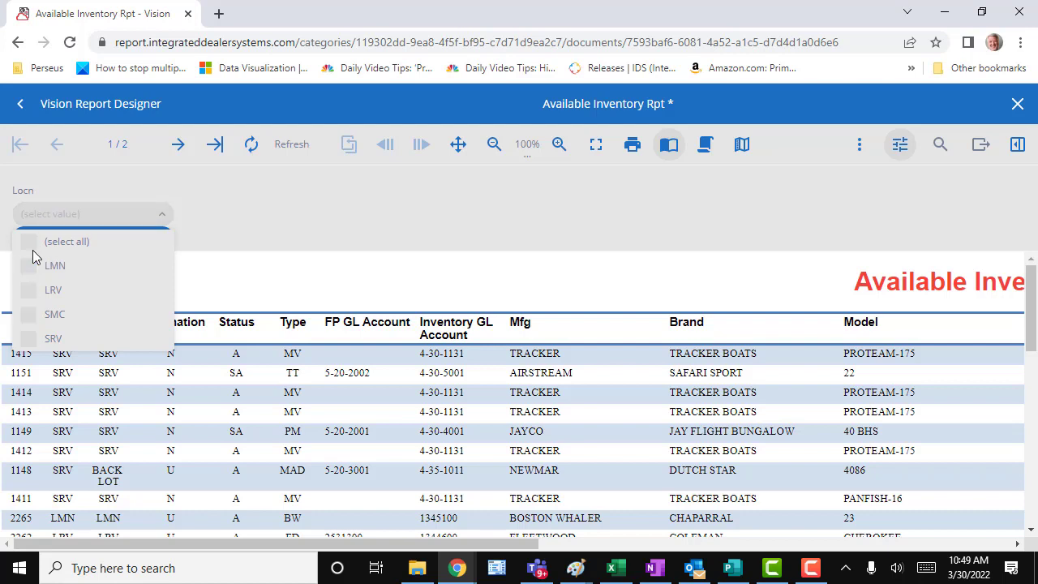
pyautogui.click(29, 299)
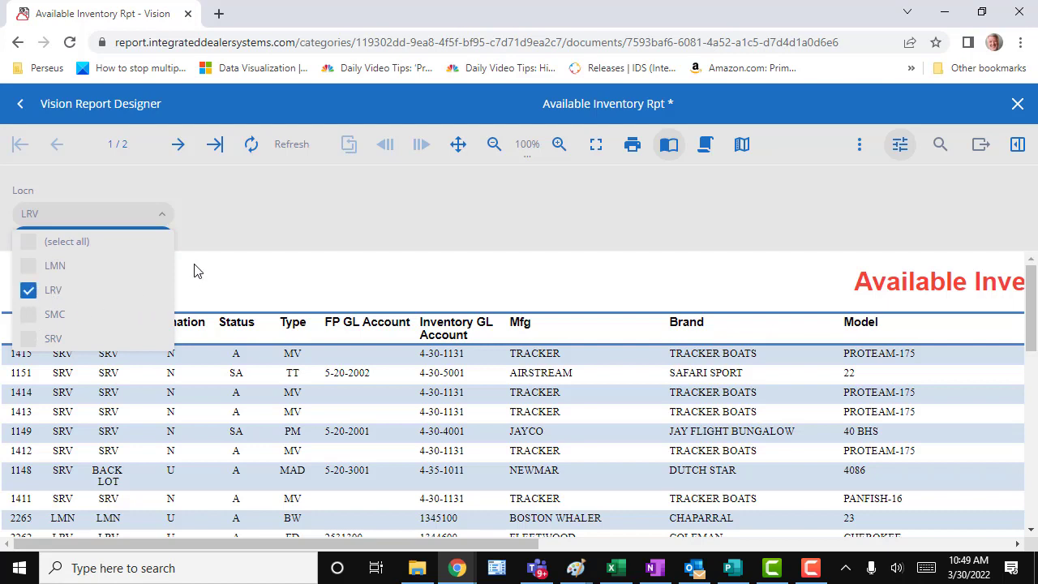
pyautogui.click(213, 295)
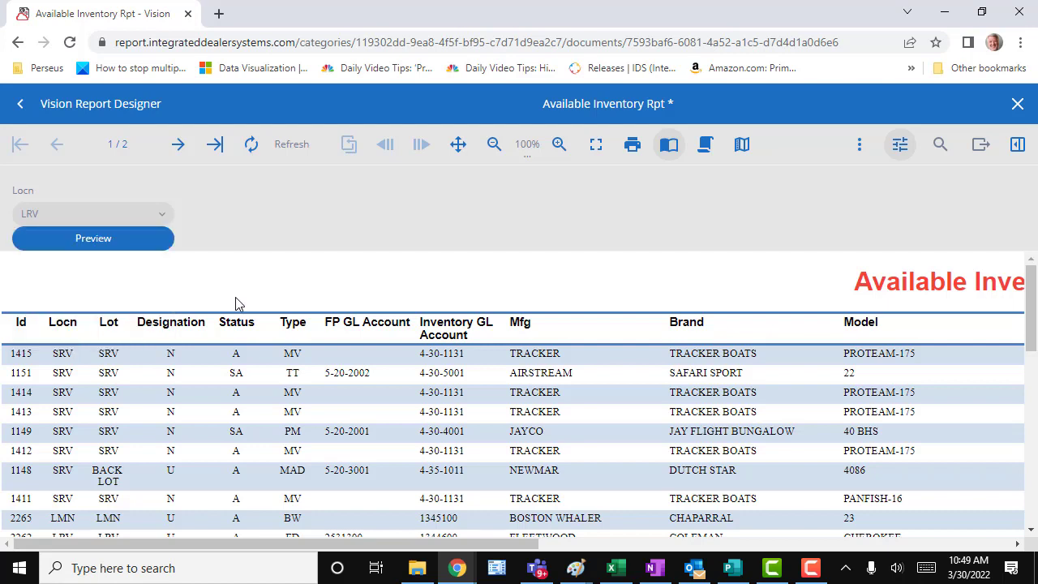
pyautogui.click(252, 146)
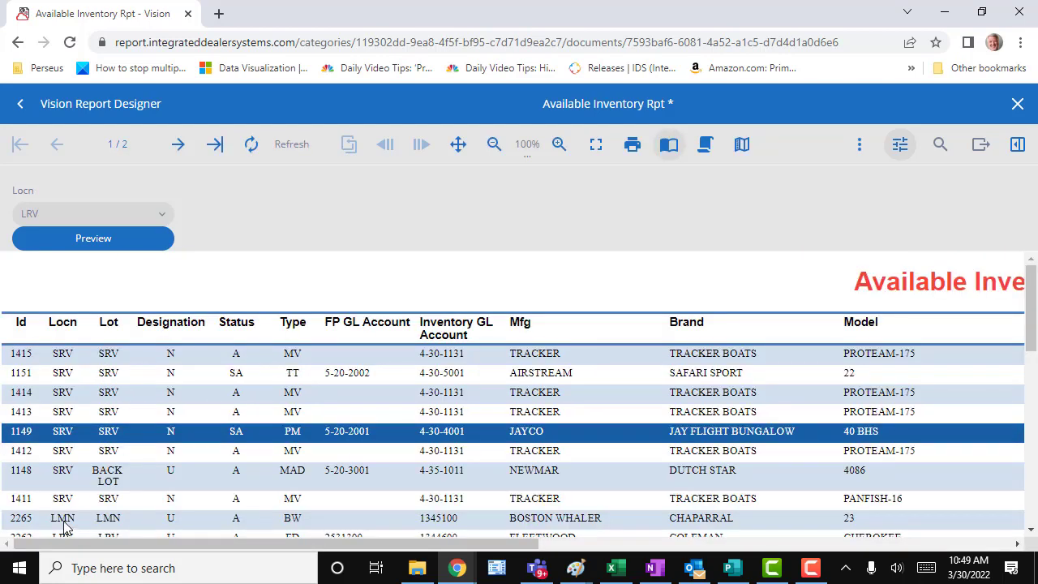
pyautogui.click(86, 244)
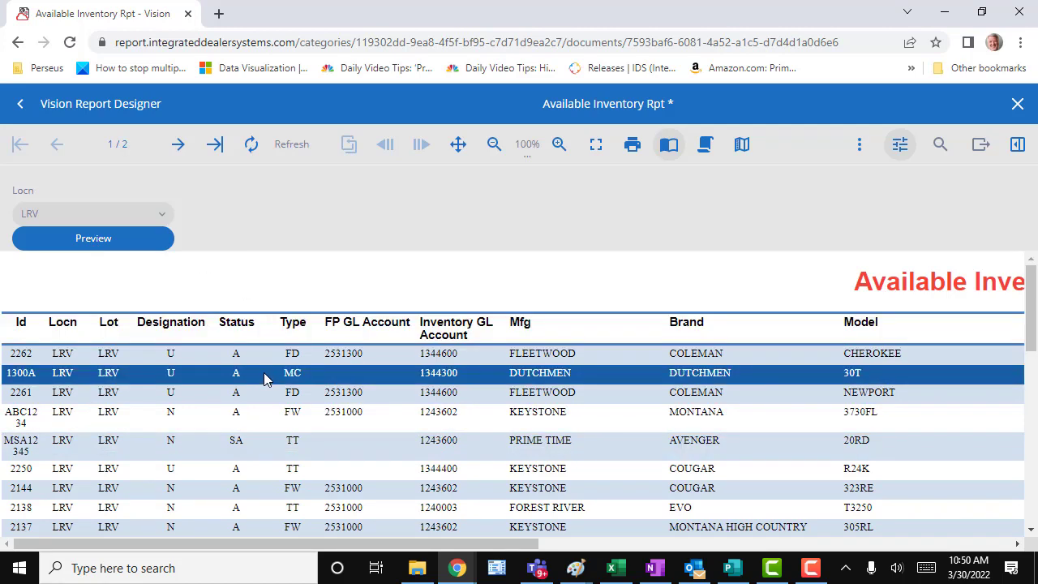
# Return to the report design, inspect the settings of the VwInventory_vwInventory_MITS data set and close them
pyautogui.click(22, 105)
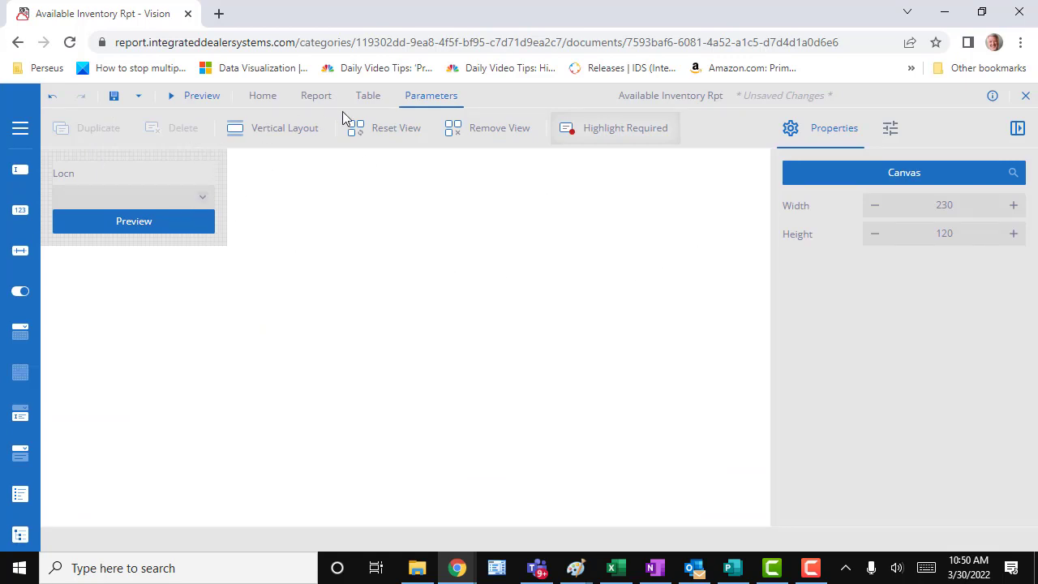
pyautogui.click(262, 96)
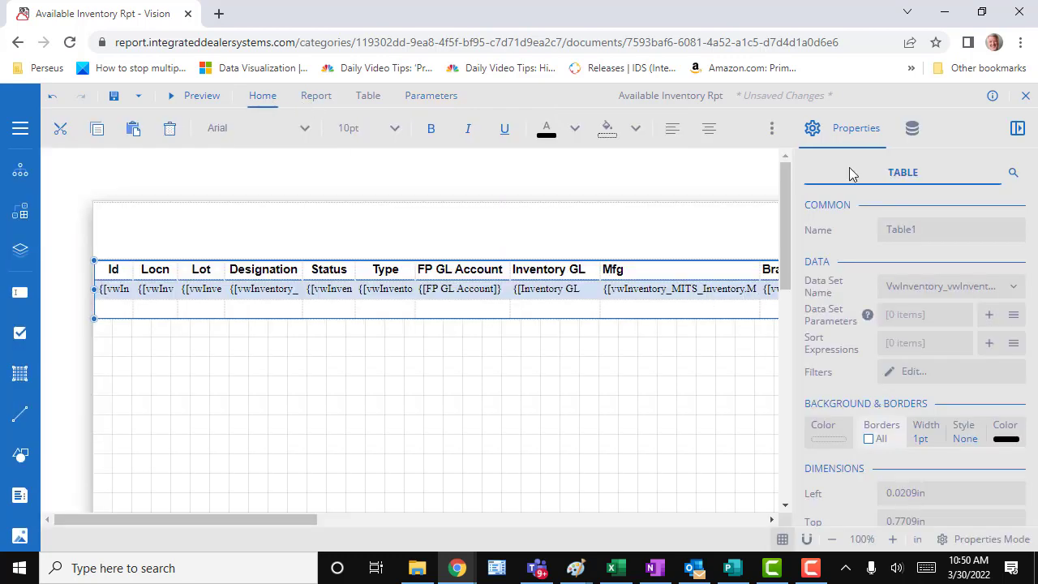
pyautogui.click(912, 130)
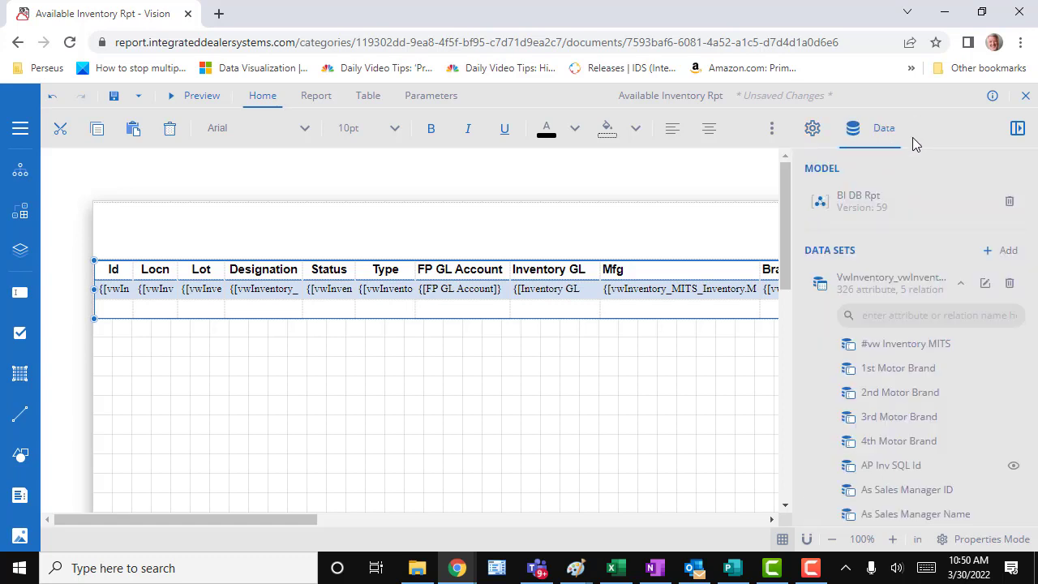
pyautogui.click(986, 285)
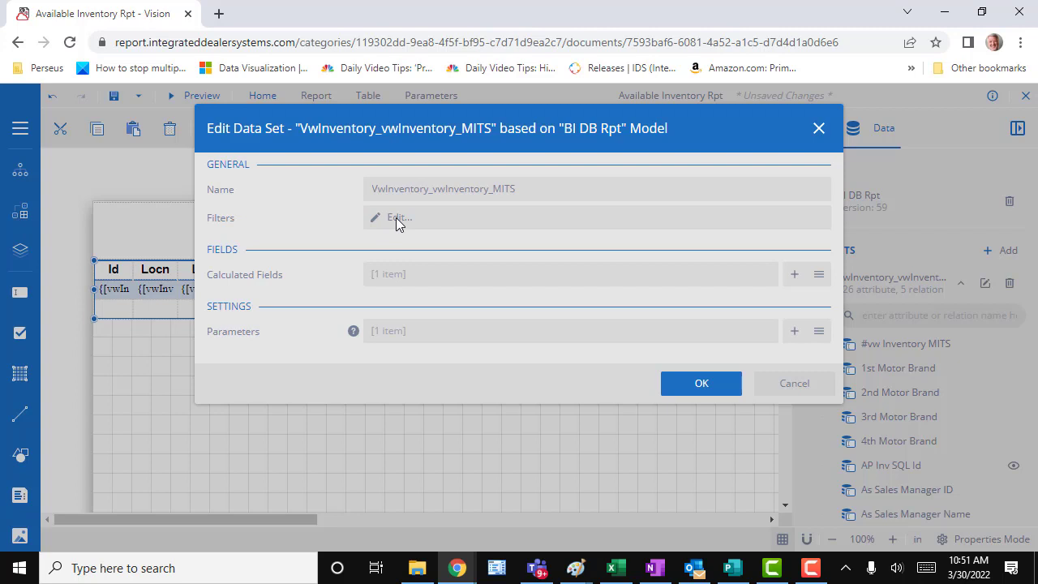
pyautogui.click(818, 129)
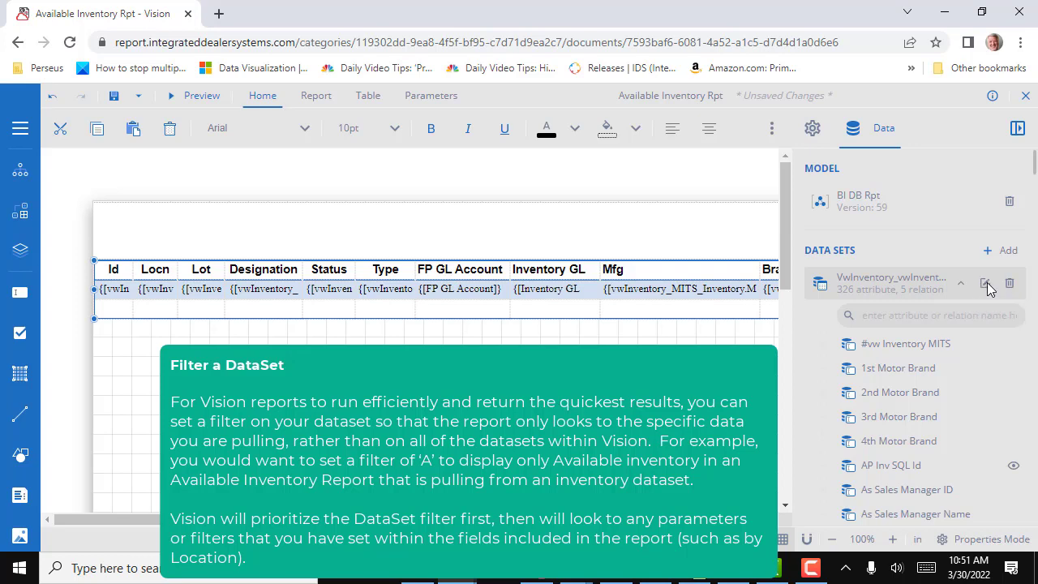
# Edit the filters of the inventory data set and delete its existing Status Code condition
pyautogui.click(985, 284)
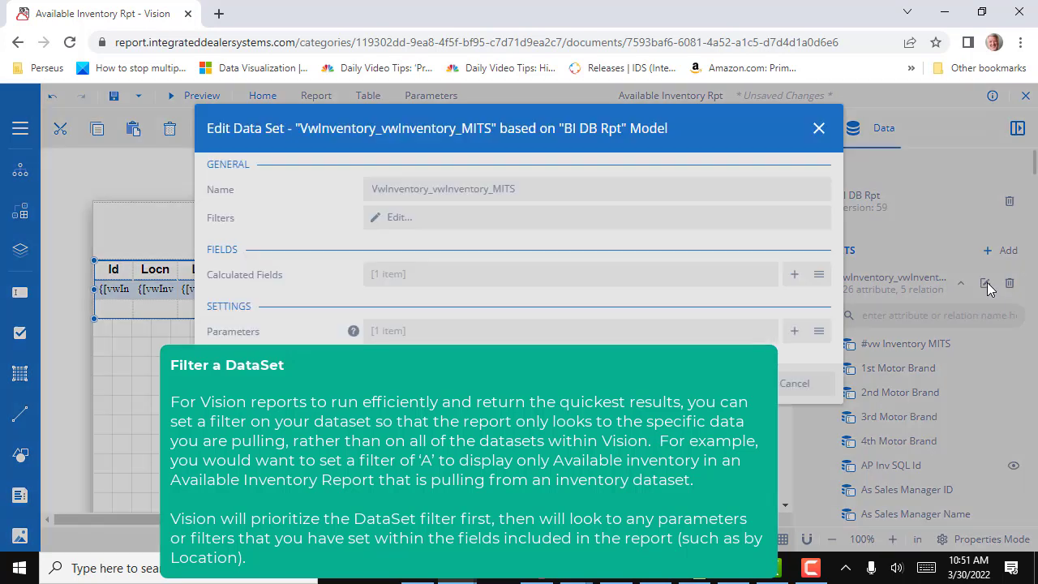
pyautogui.click(393, 217)
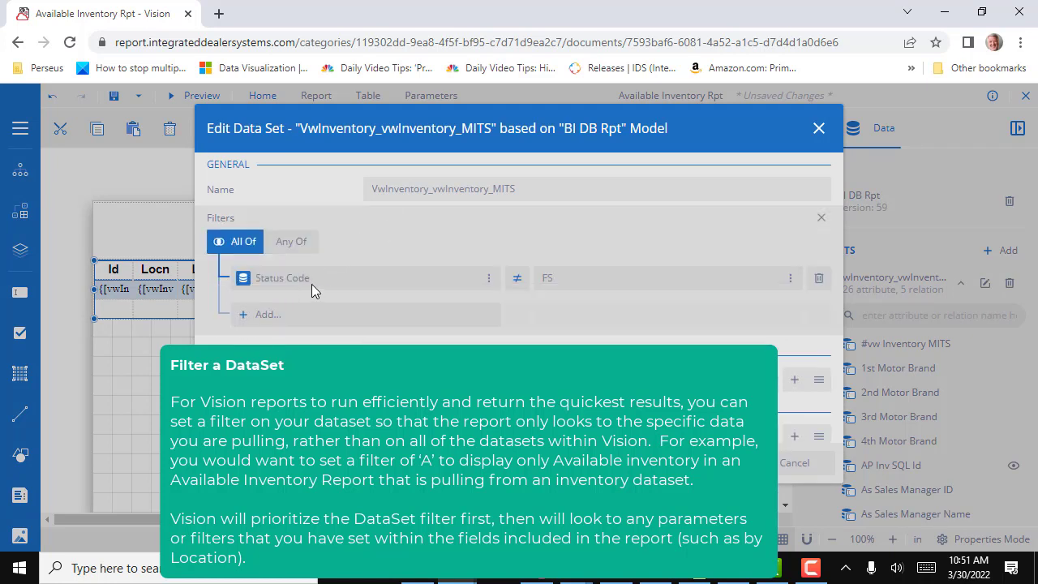
pyautogui.click(821, 280)
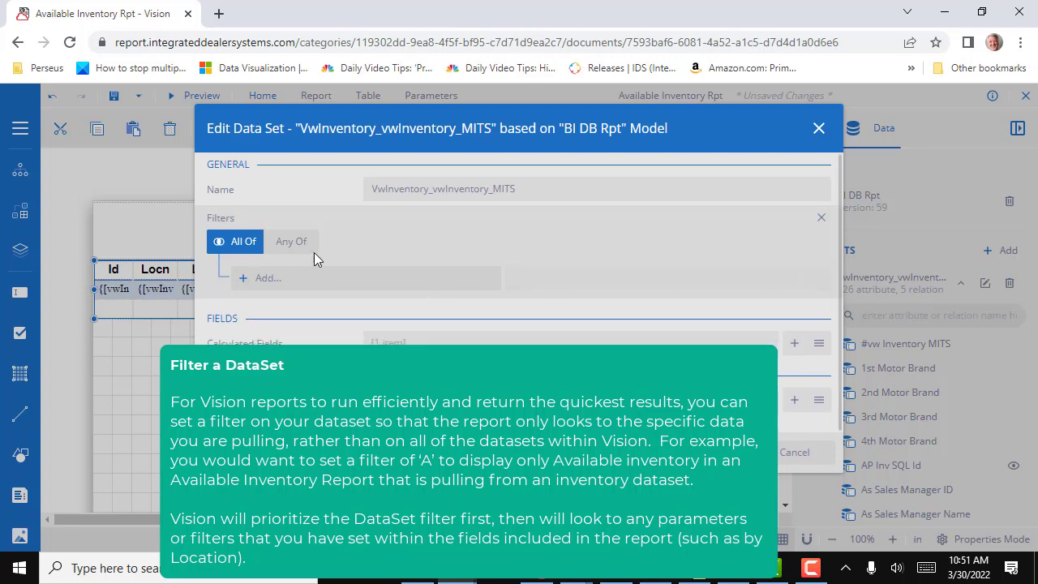
# Add a data set filter condition of Status Code Not Equal To FS and delete it again
pyautogui.click(243, 280)
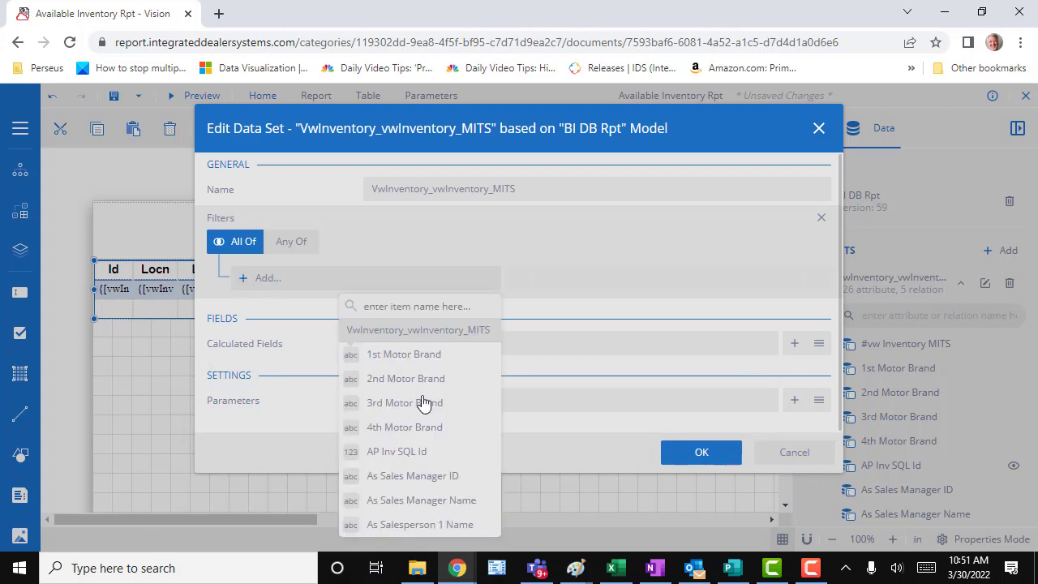
pyautogui.scroll(-2, 435, 446)
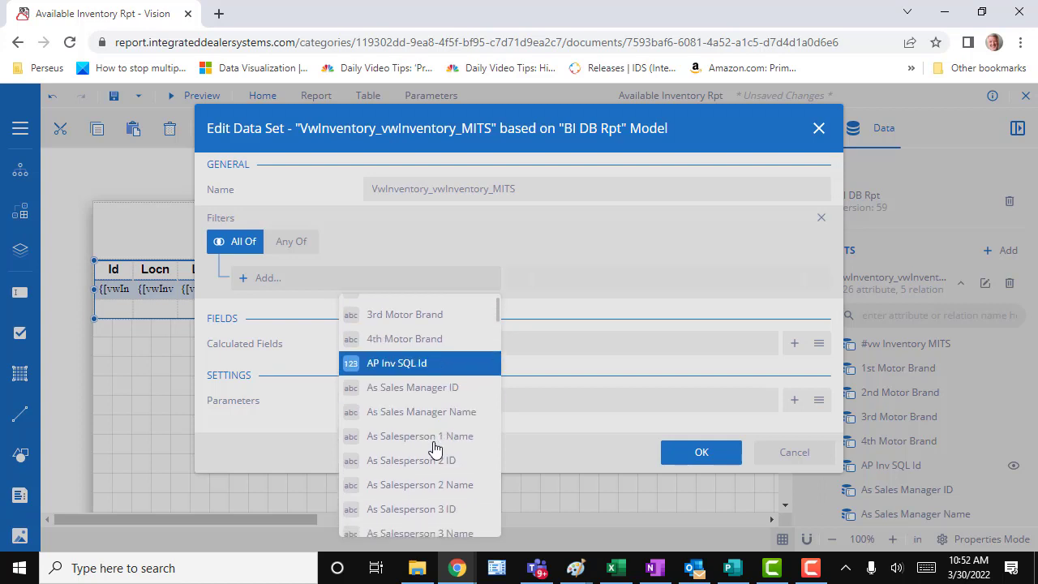
pyautogui.scroll(-20, 390, 437)
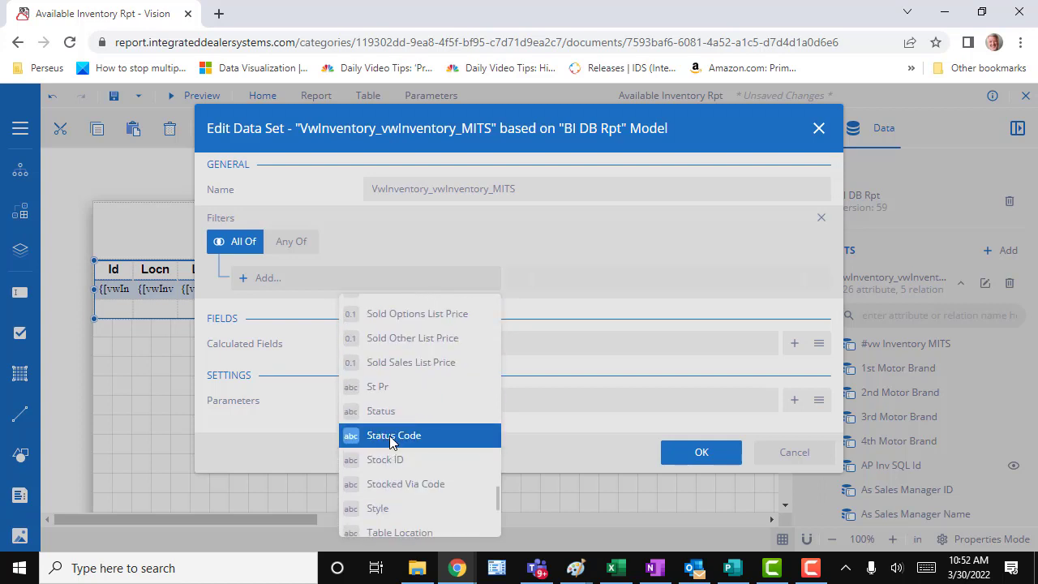
pyautogui.click(390, 437)
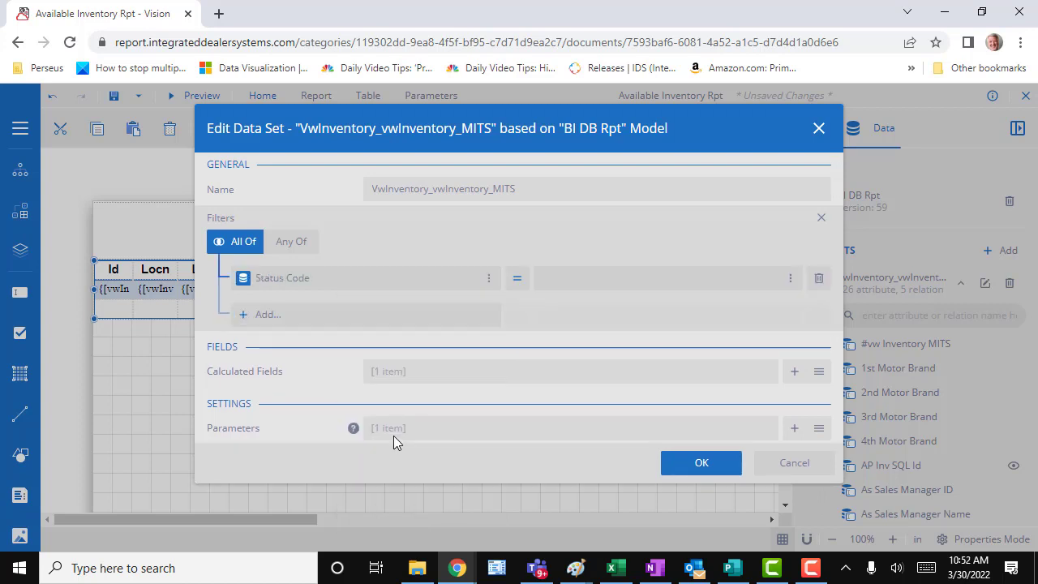
pyautogui.click(517, 278)
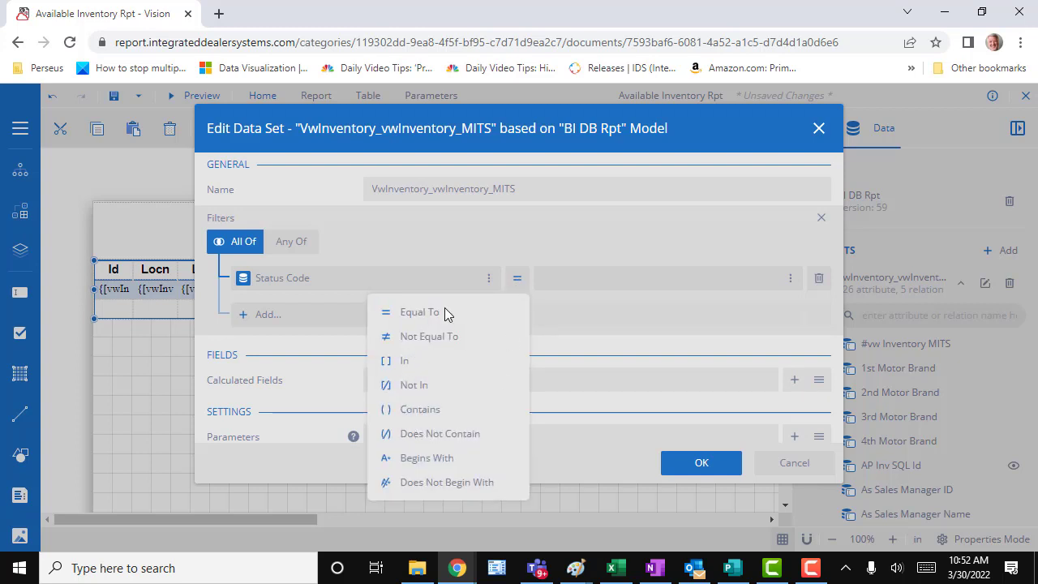
pyautogui.click(422, 336)
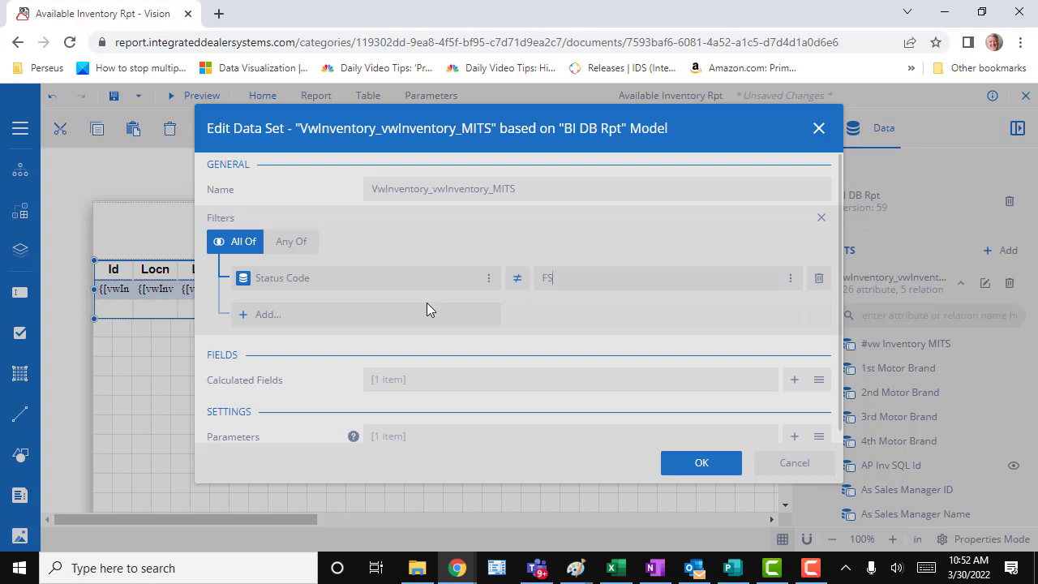
pyautogui.click(818, 280)
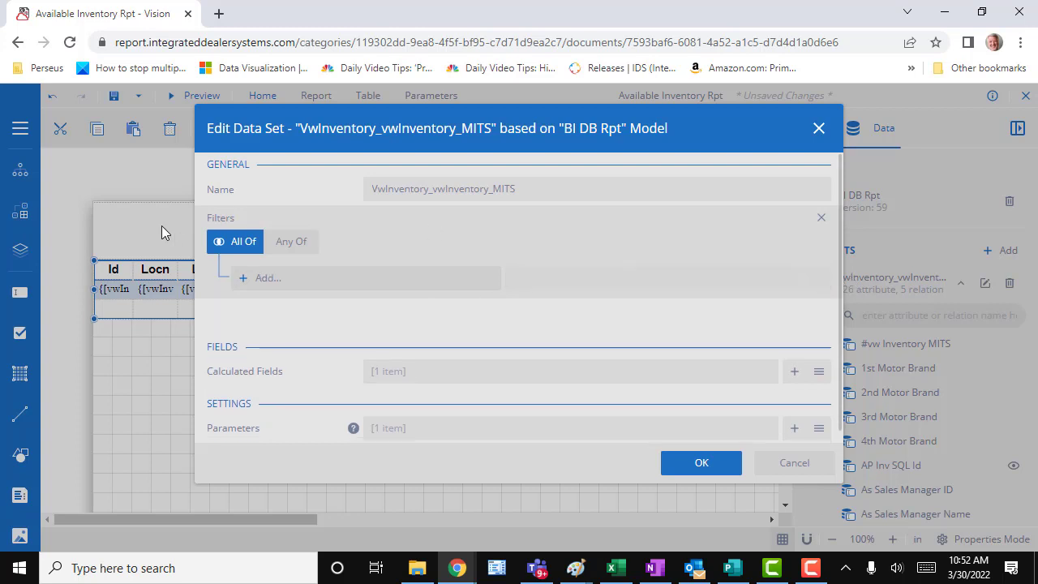
# Switch the data set filter group to Any Of and add a condition of Status Code Equal To A
pyautogui.click(290, 242)
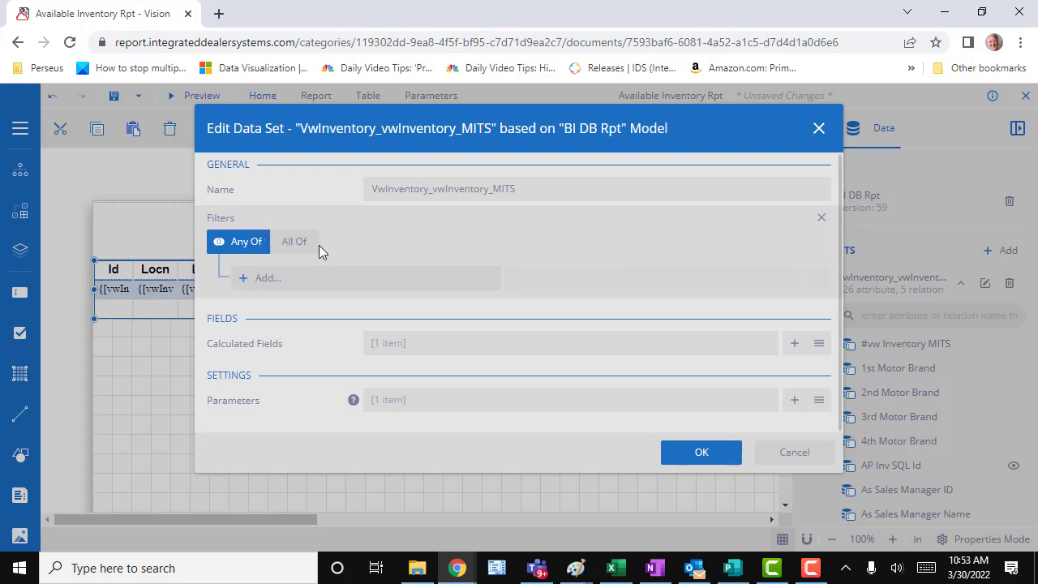
pyautogui.click(246, 278)
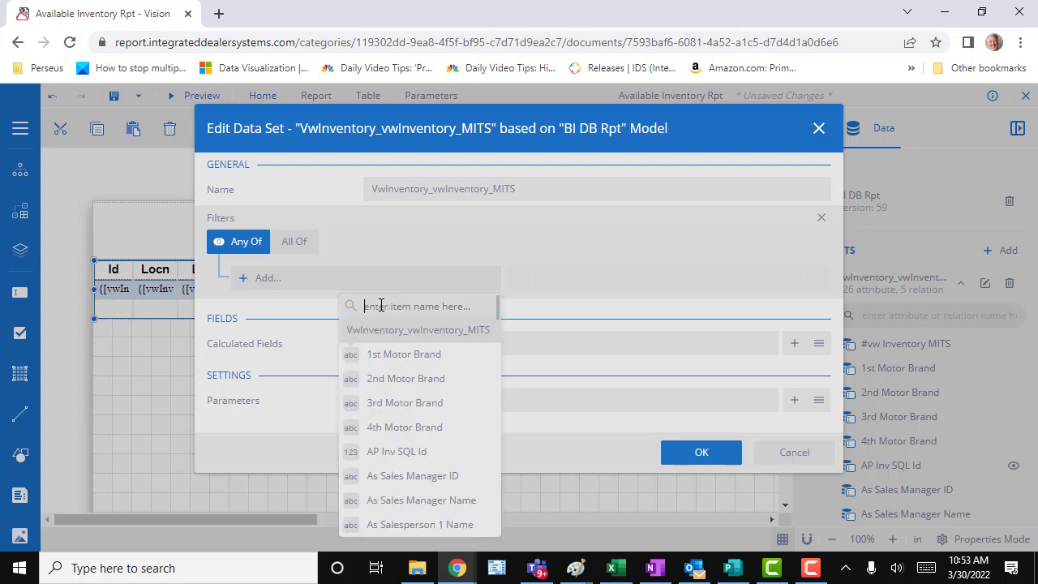
pyautogui.write('stat')
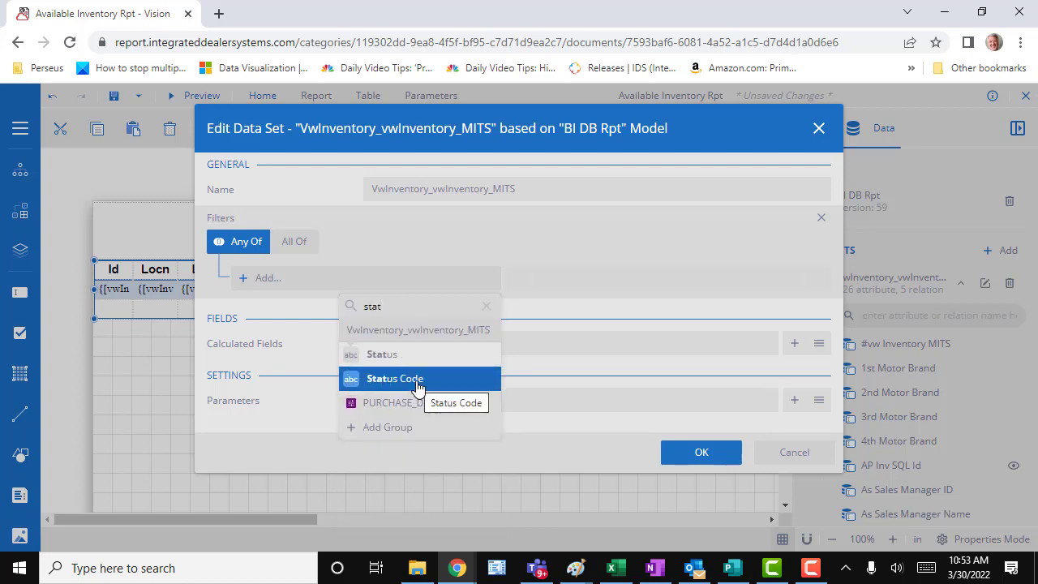
pyautogui.click(417, 388)
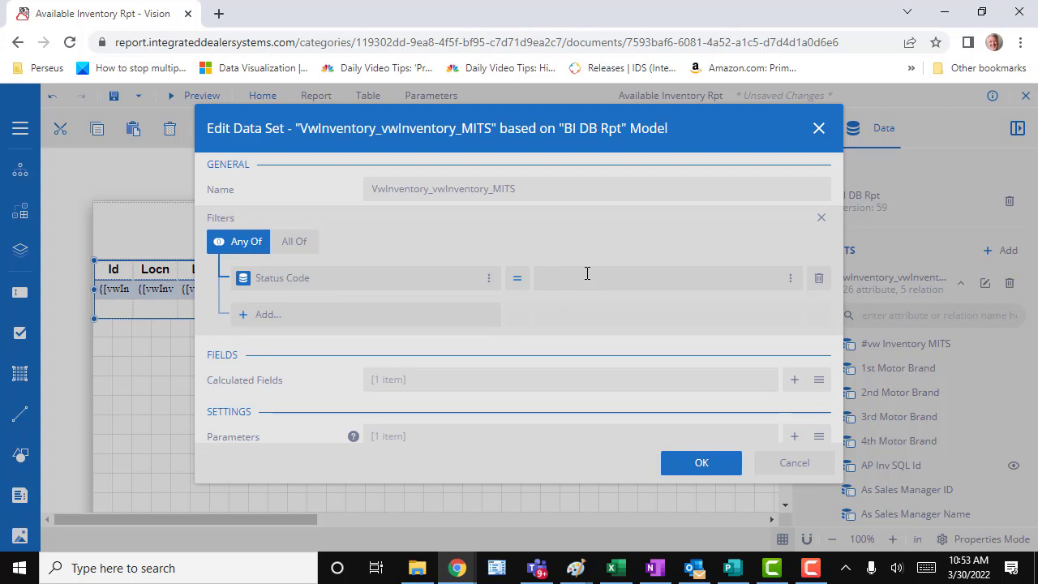
# Add a second data set filter condition of Status Equal To SA and apply the data set changes
pyautogui.click(256, 315)
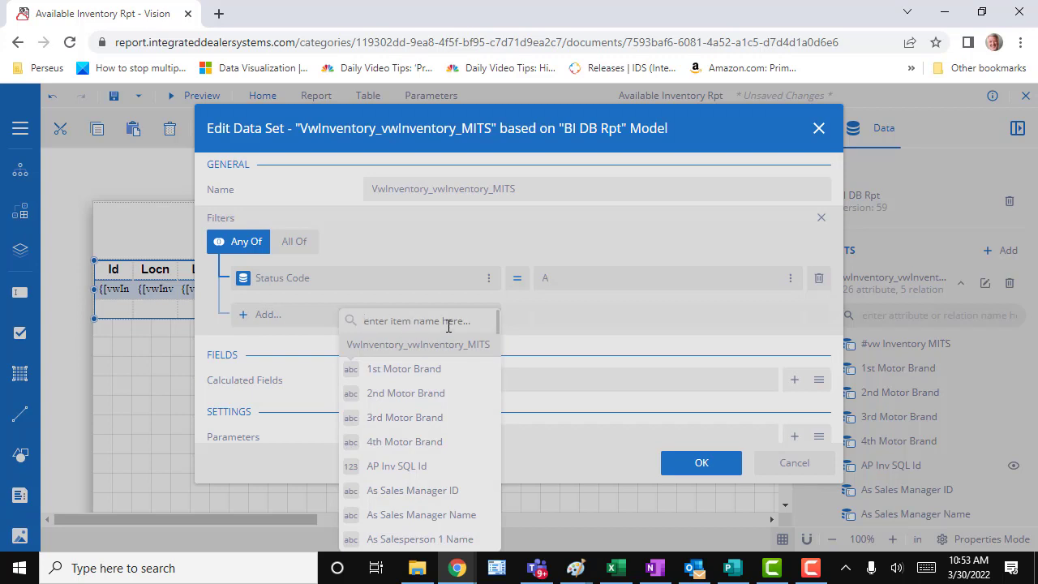
pyautogui.write('sts')
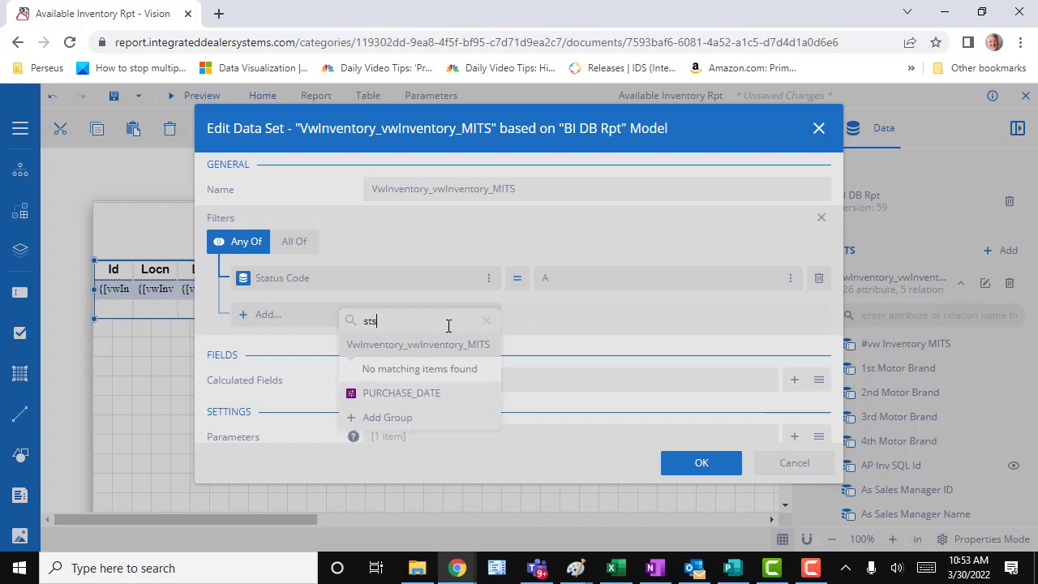
pyautogui.press('BackSpace')
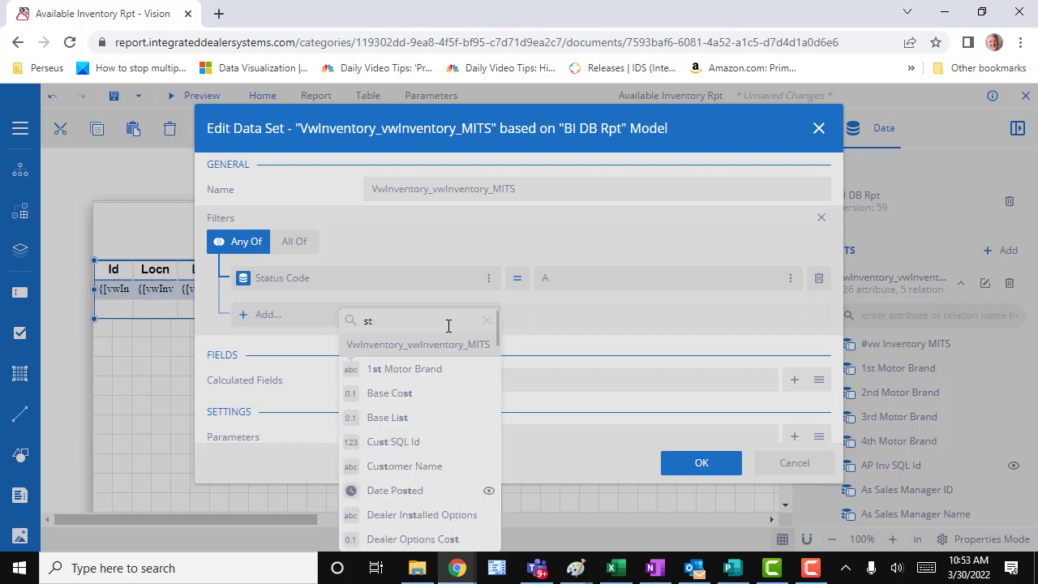
pyautogui.write('a')
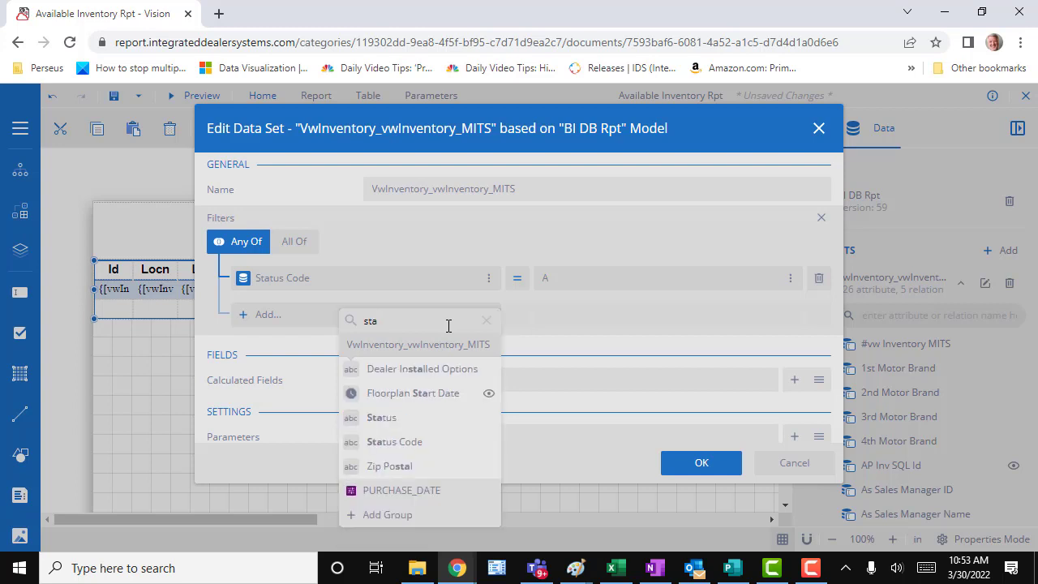
pyautogui.click(381, 418)
pyautogui.click(563, 314)
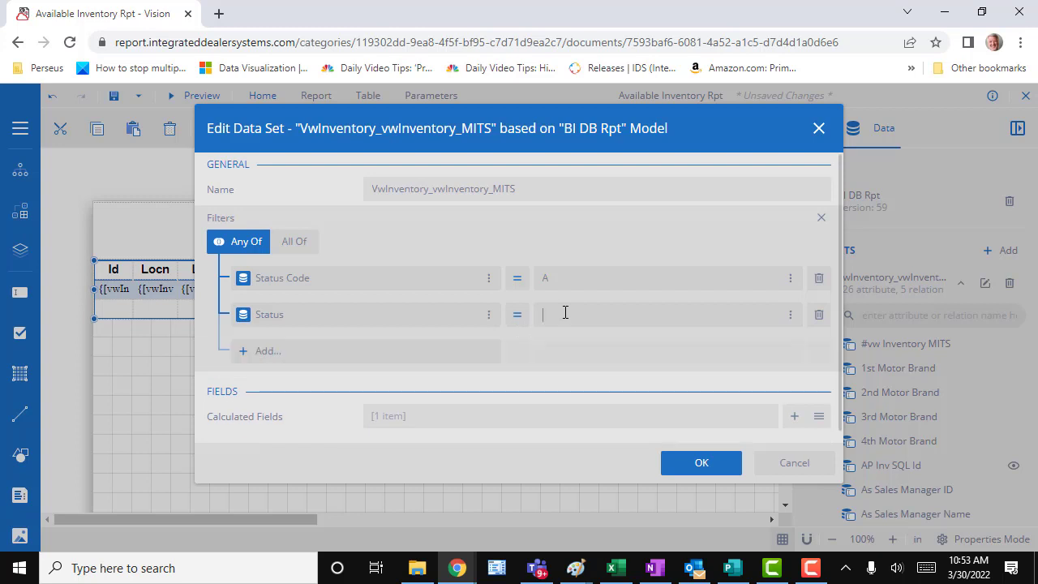
pyautogui.write('sa')
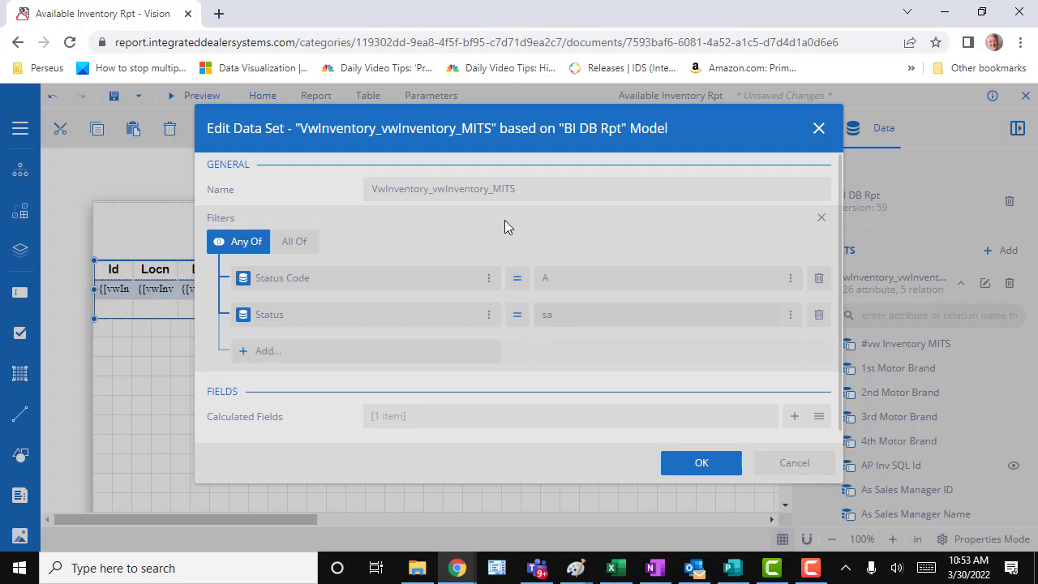
pyautogui.press('BackSpace')
pyautogui.press('BackSpace')
pyautogui.write('SA')
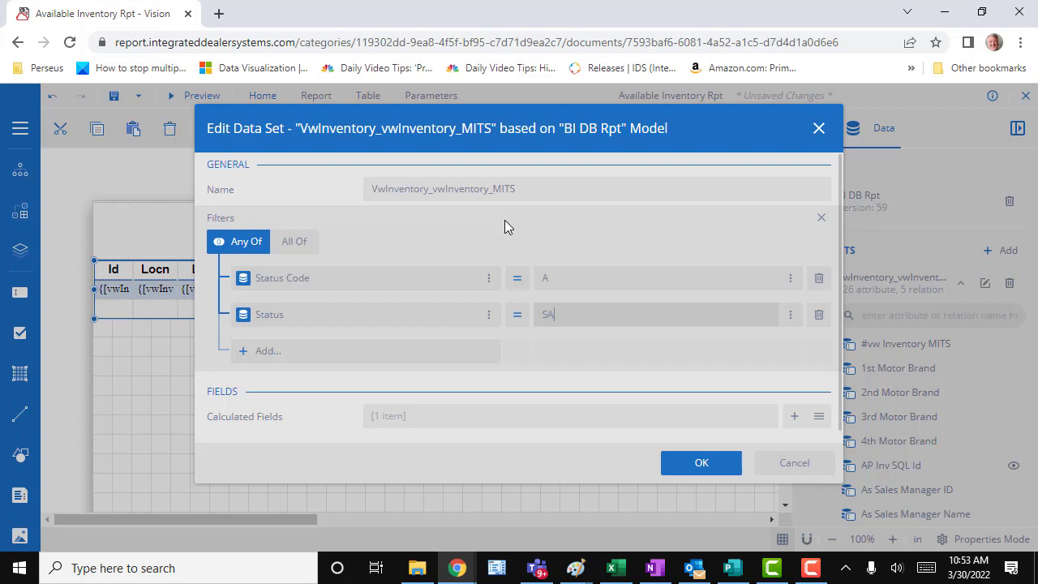
pyautogui.click(702, 463)
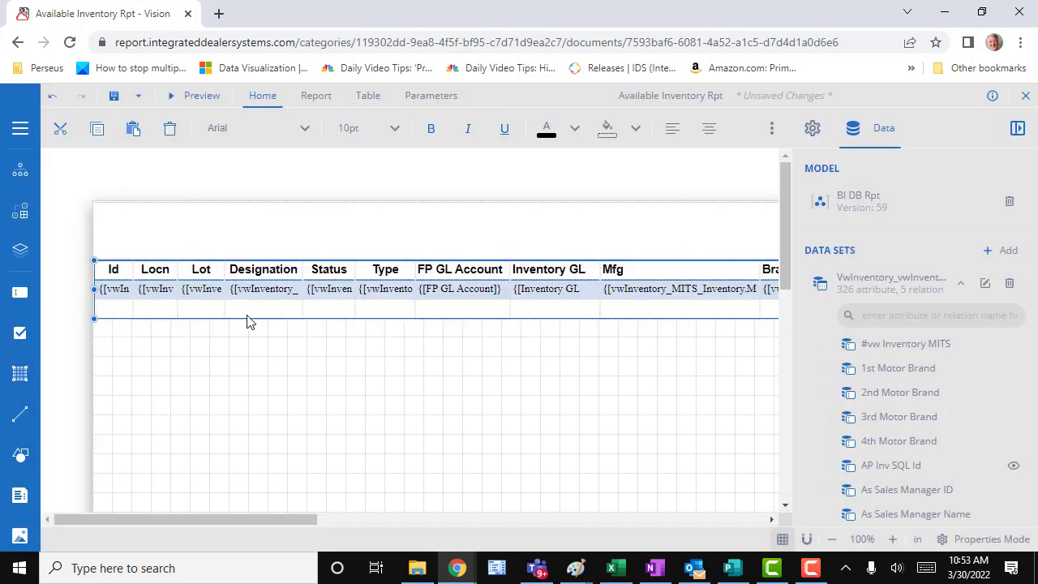
# Preview the report with Locn set to LMN, LRV, SMC and SRV, check the Status column and return to the design
pyautogui.click(199, 98)
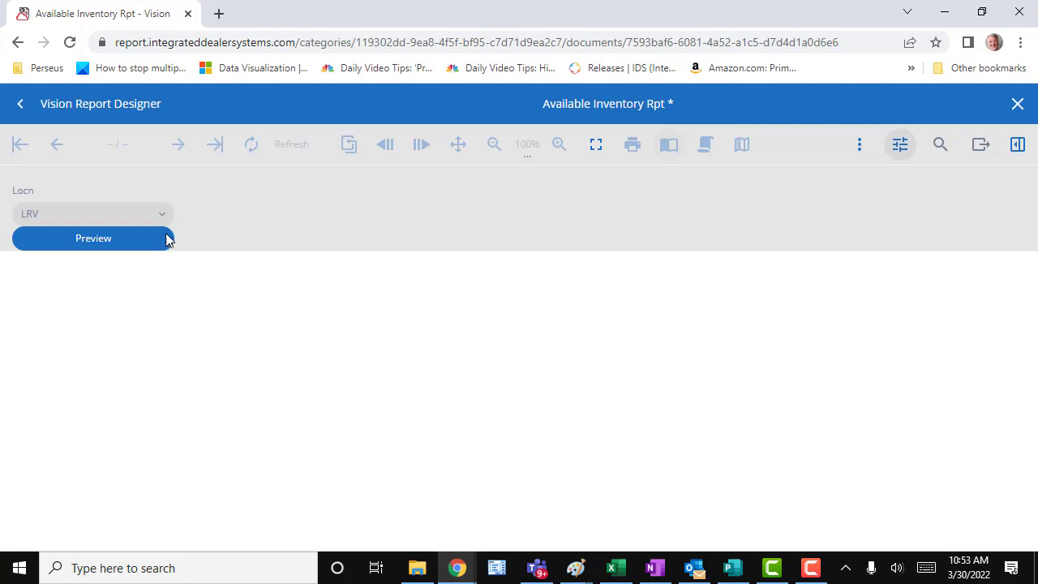
pyautogui.click(163, 216)
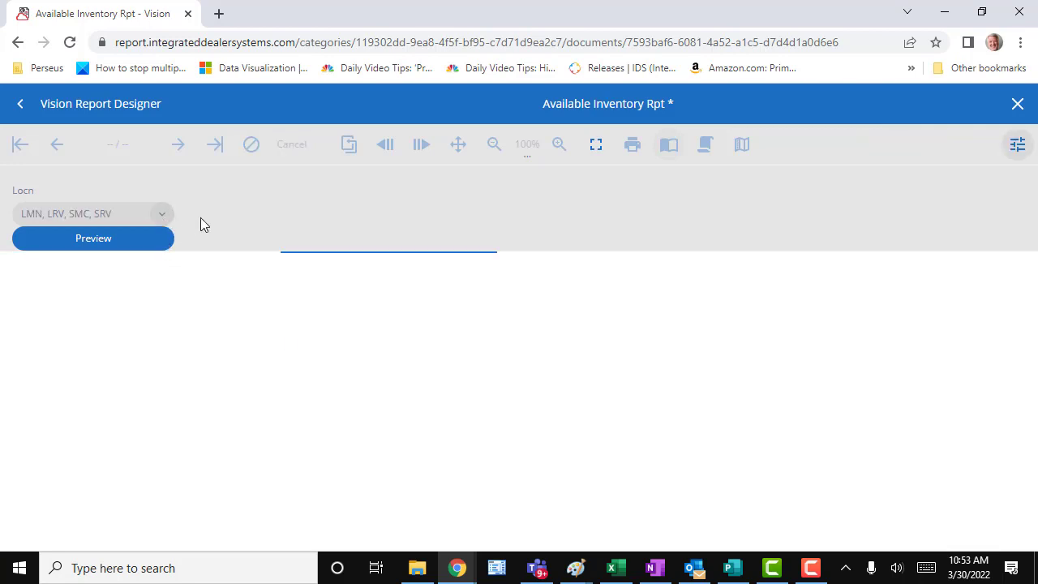
pyautogui.click(148, 232)
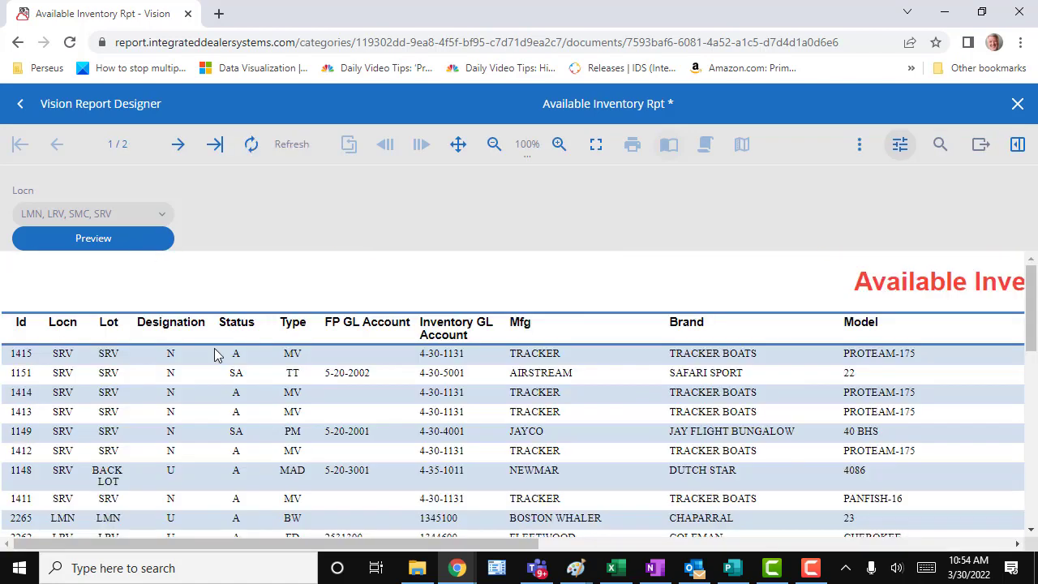
pyautogui.click(240, 372)
pyautogui.scroll(-3, 275, 475)
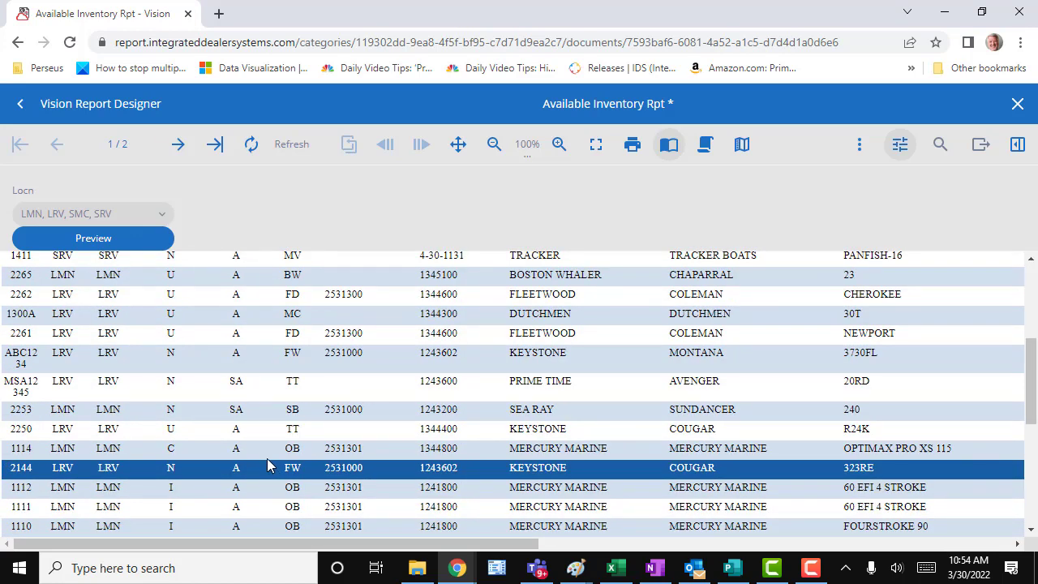
pyautogui.scroll(1, 264, 427)
pyautogui.scroll(3, 264, 427)
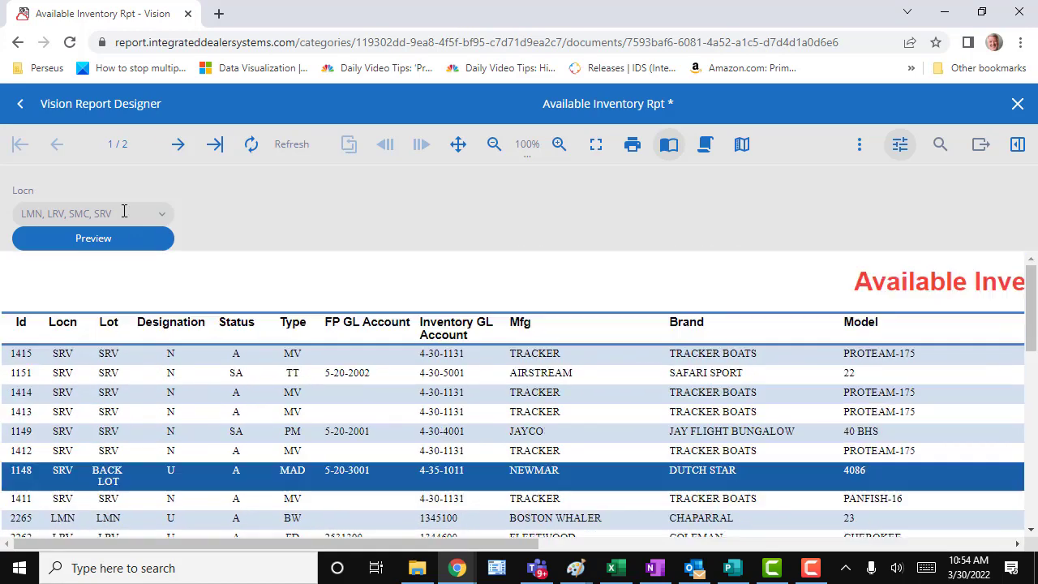
pyautogui.click(22, 107)
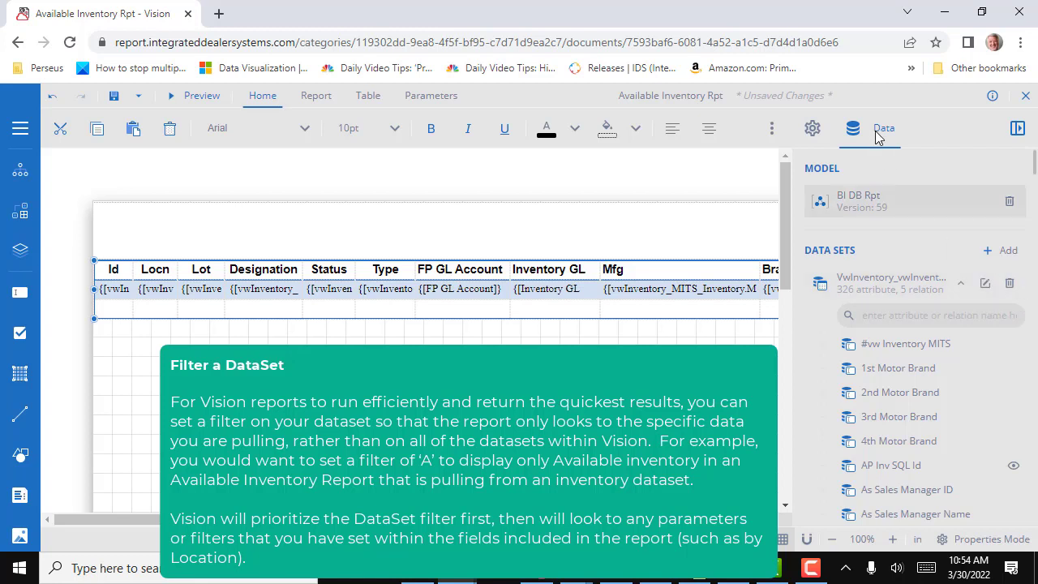
# Open the filters of the VwInventory_vwInventory_MITS data set and delete both the Status and Status Code conditions
pyautogui.click(986, 284)
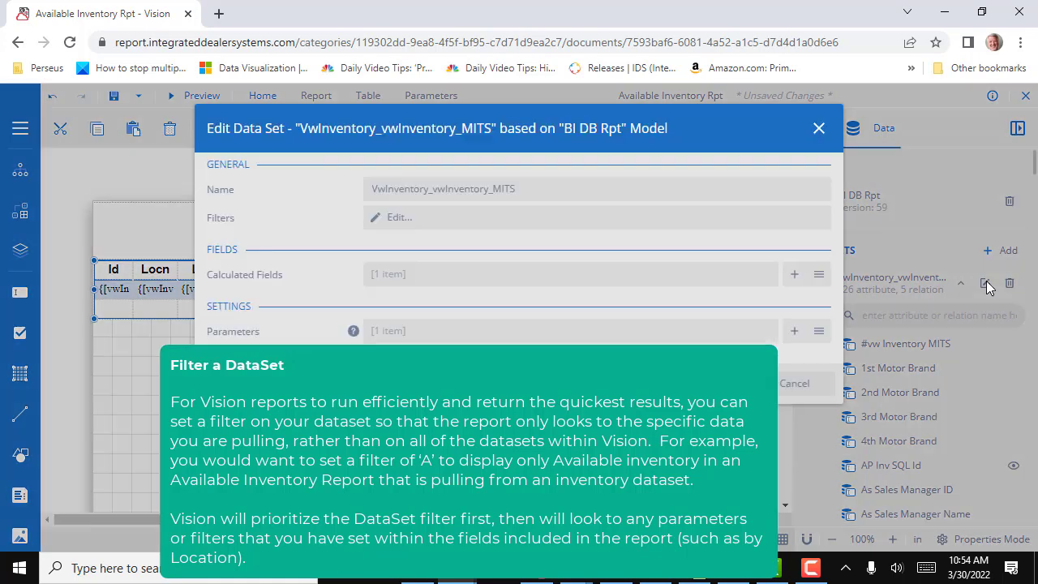
pyautogui.click(399, 217)
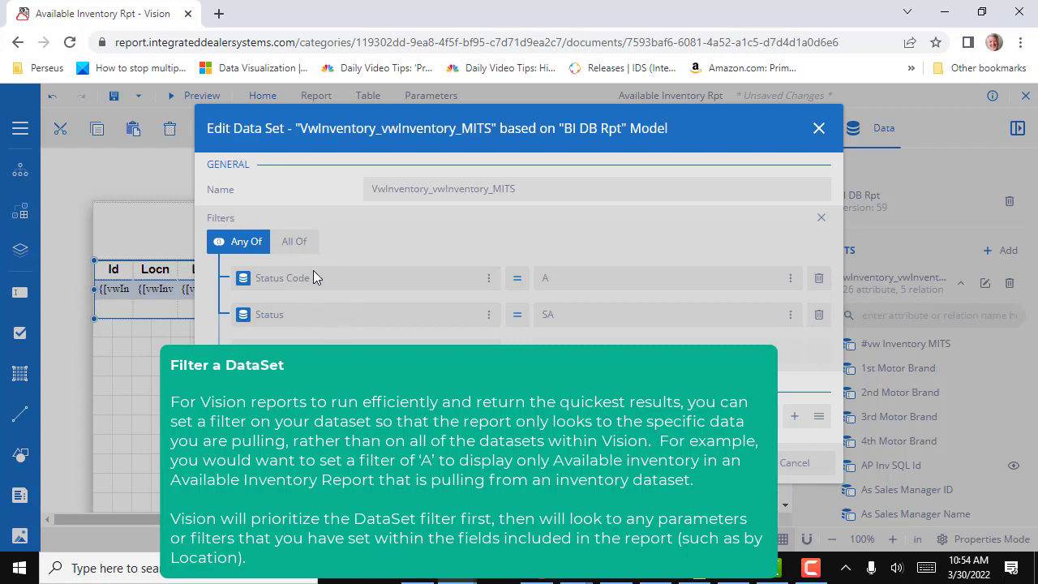
pyautogui.click(818, 315)
pyautogui.click(819, 279)
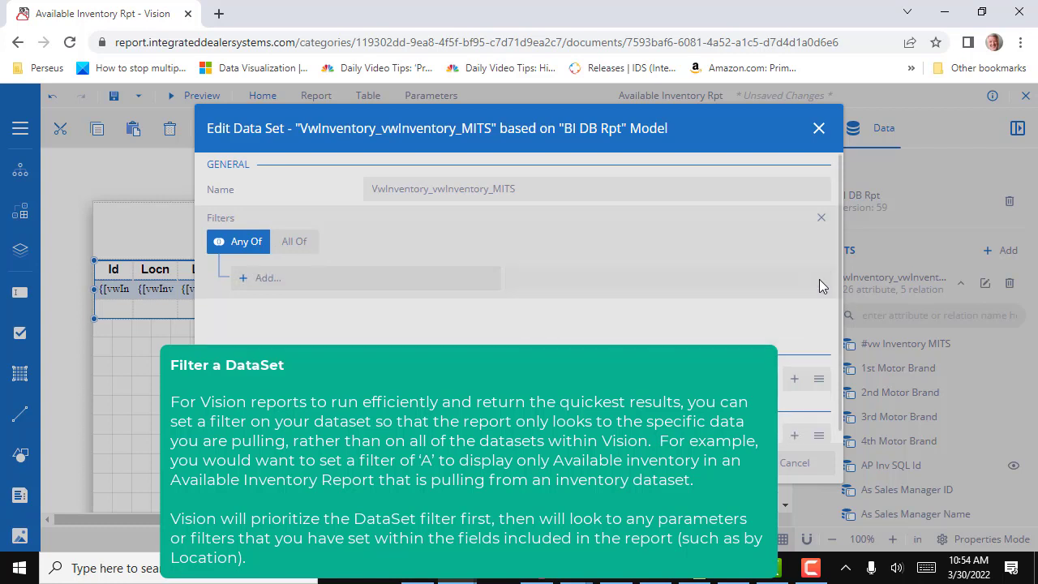
# Switch the filter group to All Of, add a condition of Status Code Not Equal To FS and apply the data set changes
pyautogui.click(292, 243)
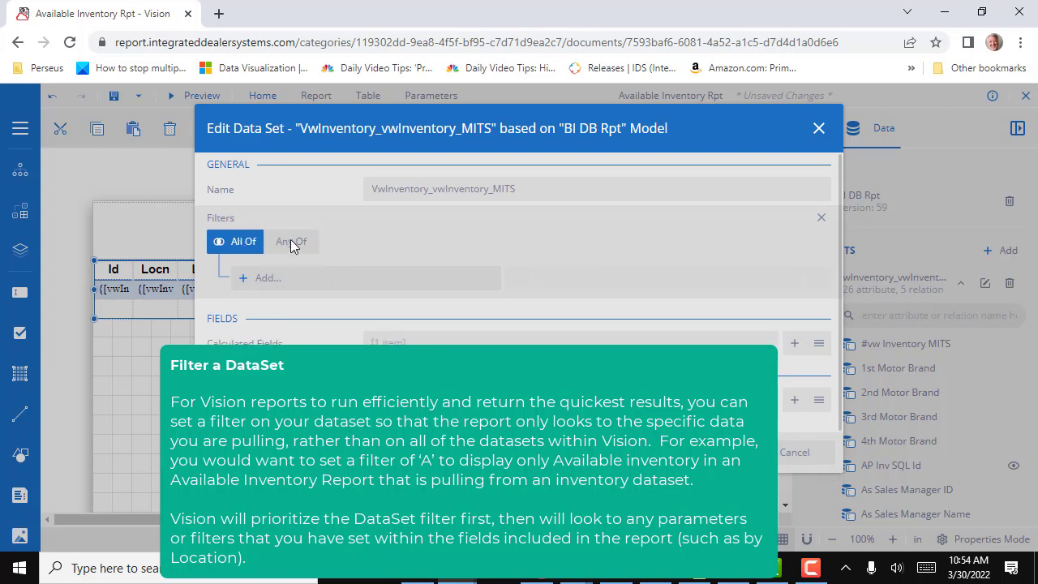
pyautogui.click(241, 281)
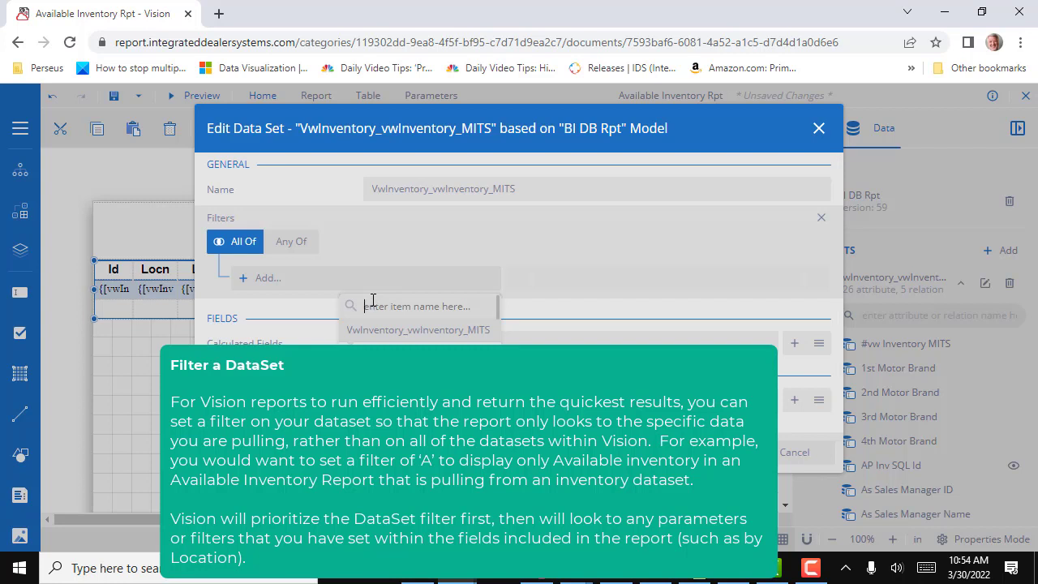
pyautogui.write('sta')
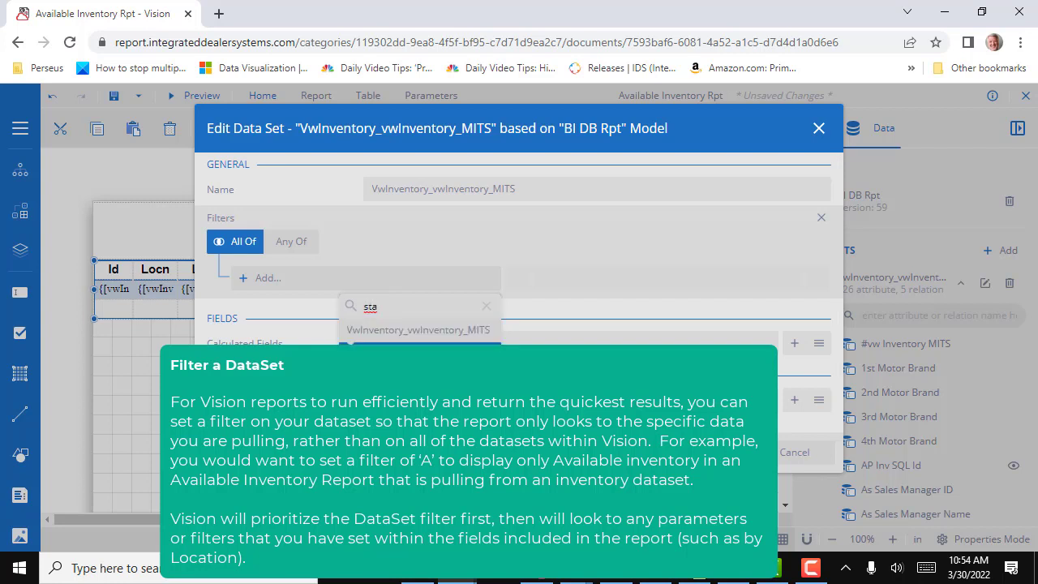
pyautogui.click(398, 379)
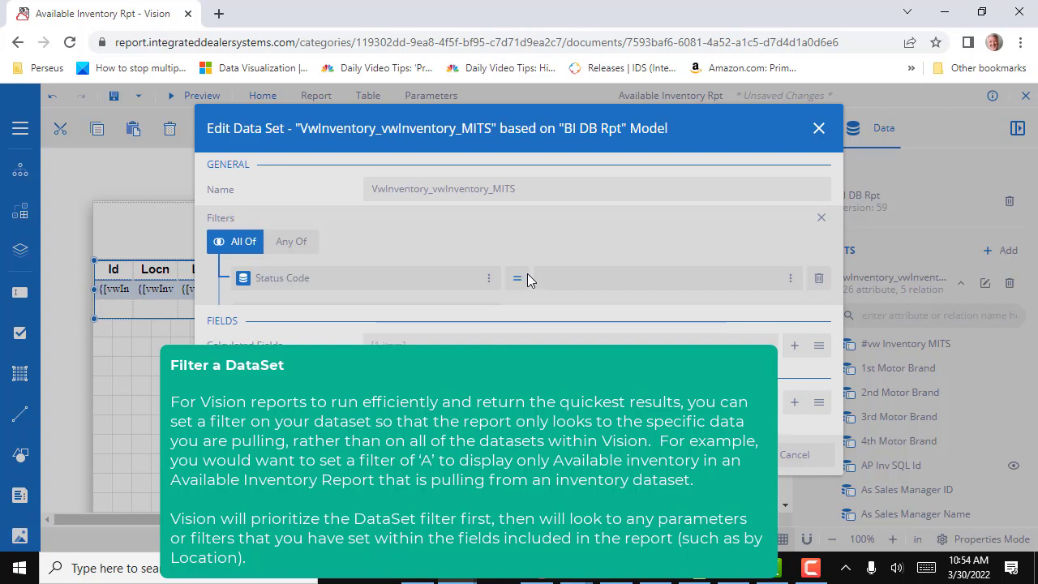
pyautogui.click(519, 278)
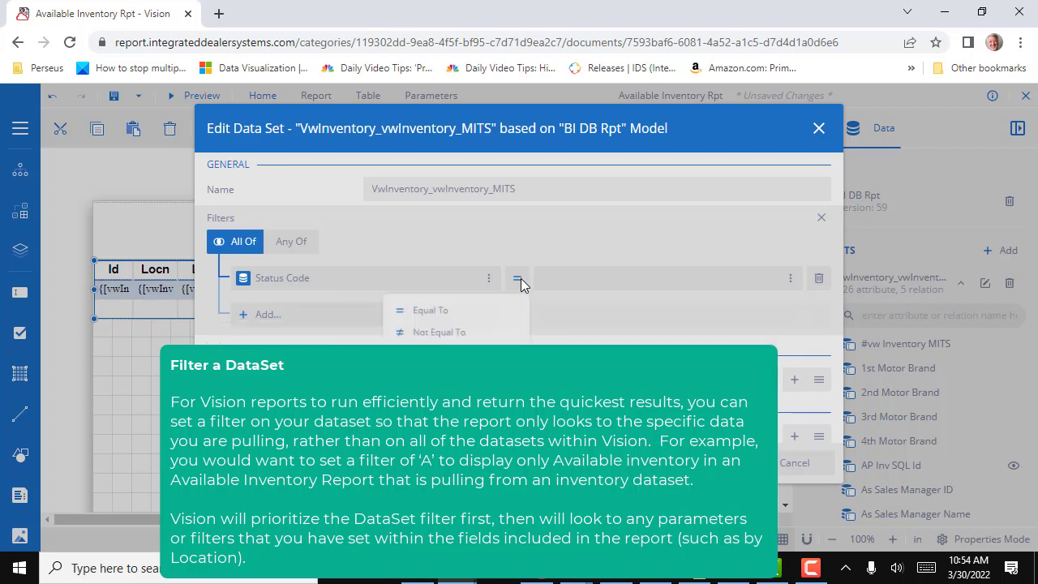
pyautogui.click(425, 336)
pyautogui.click(589, 277)
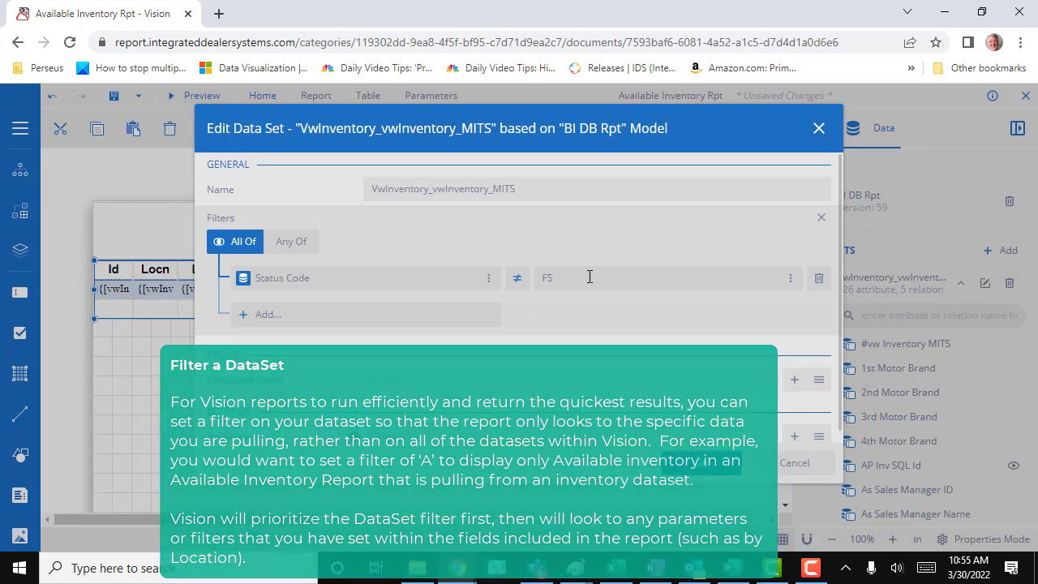
pyautogui.press('Tab')
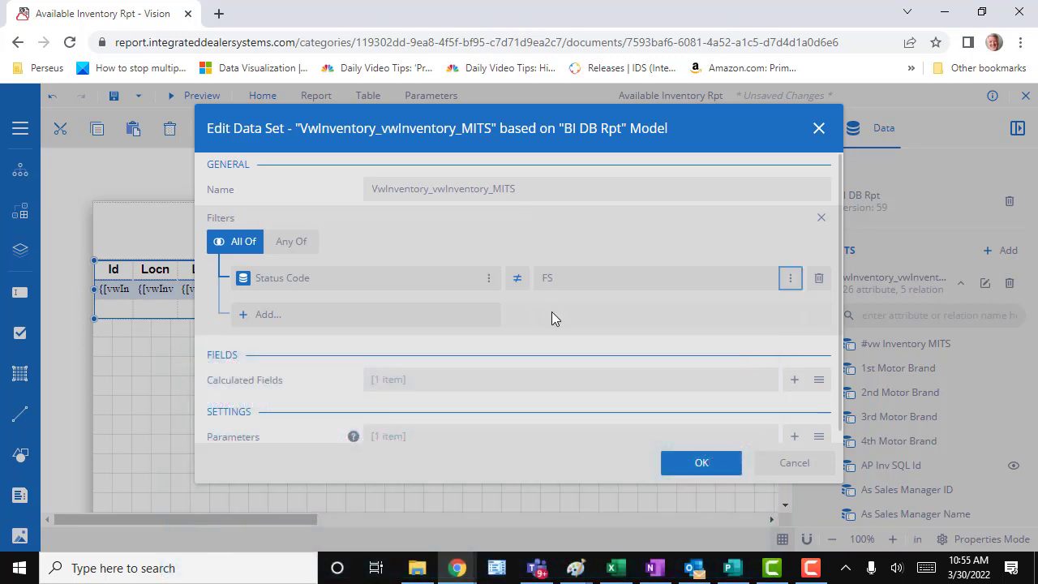
pyautogui.click(709, 463)
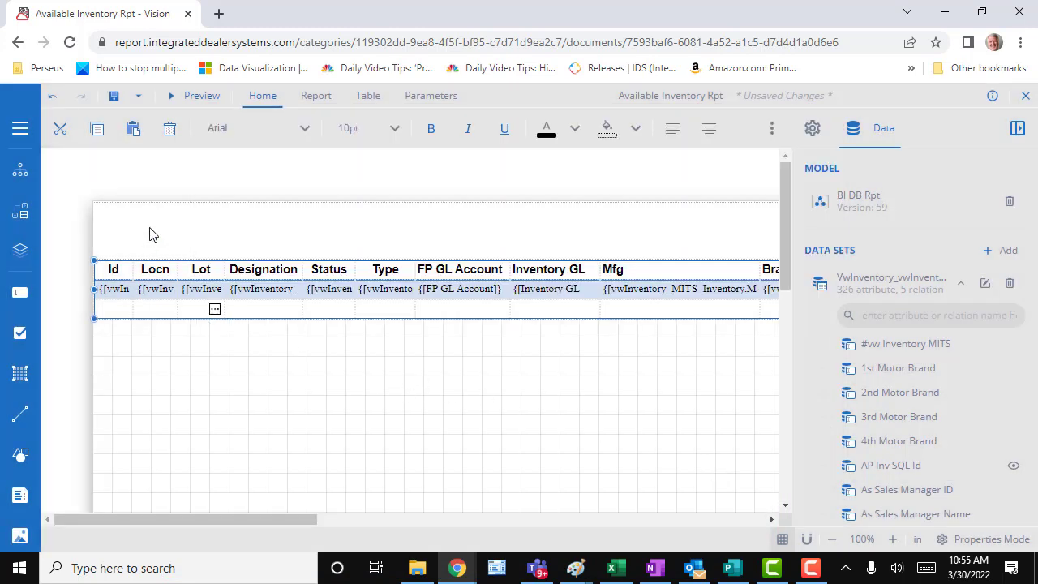
# Preview the report for locations LMN, LRV, SMC and SRV, check the listed statuses and return to the design
pyautogui.click(200, 98)
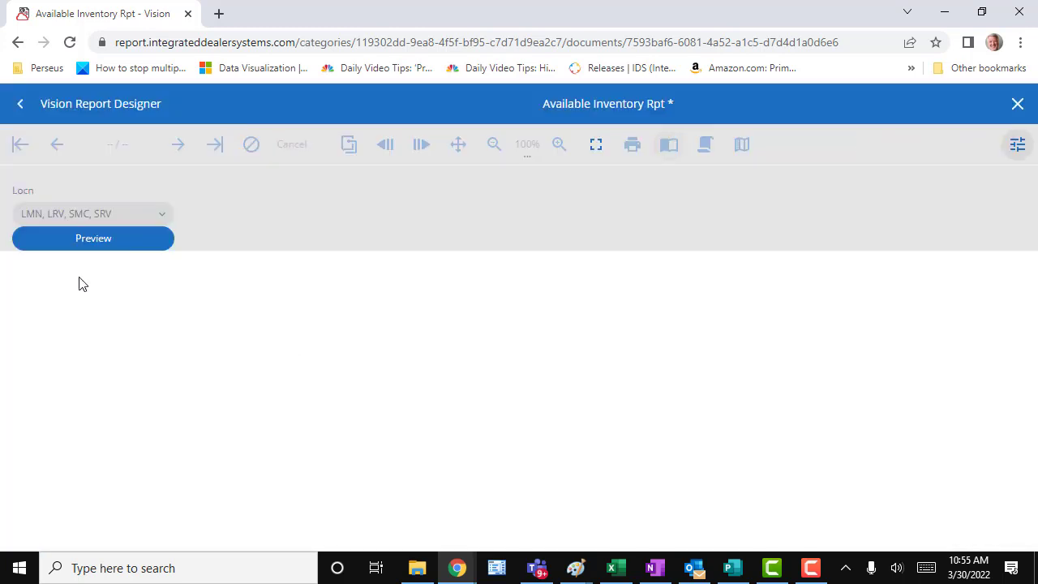
pyautogui.click(99, 241)
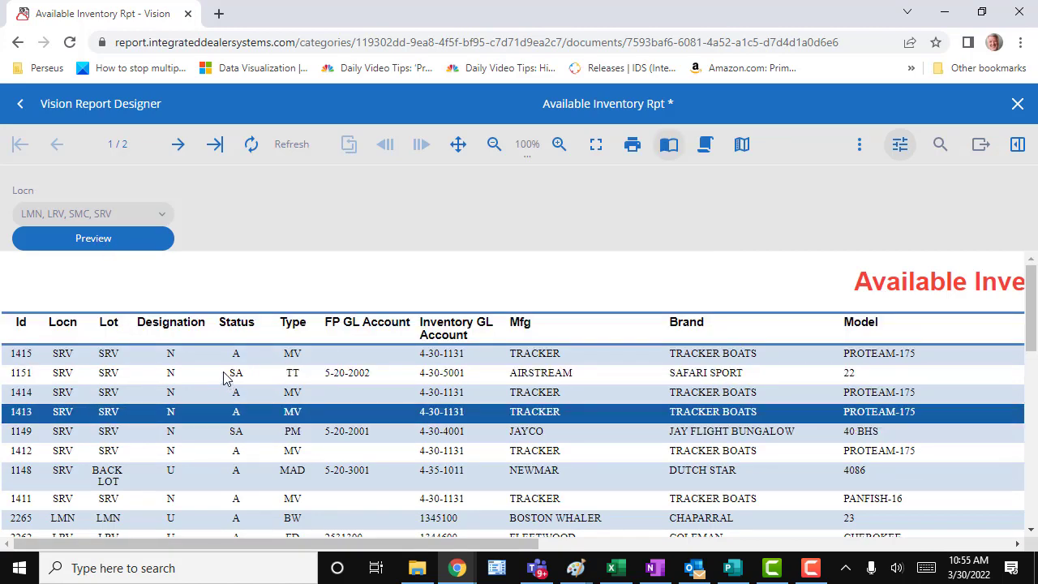
pyautogui.click(21, 104)
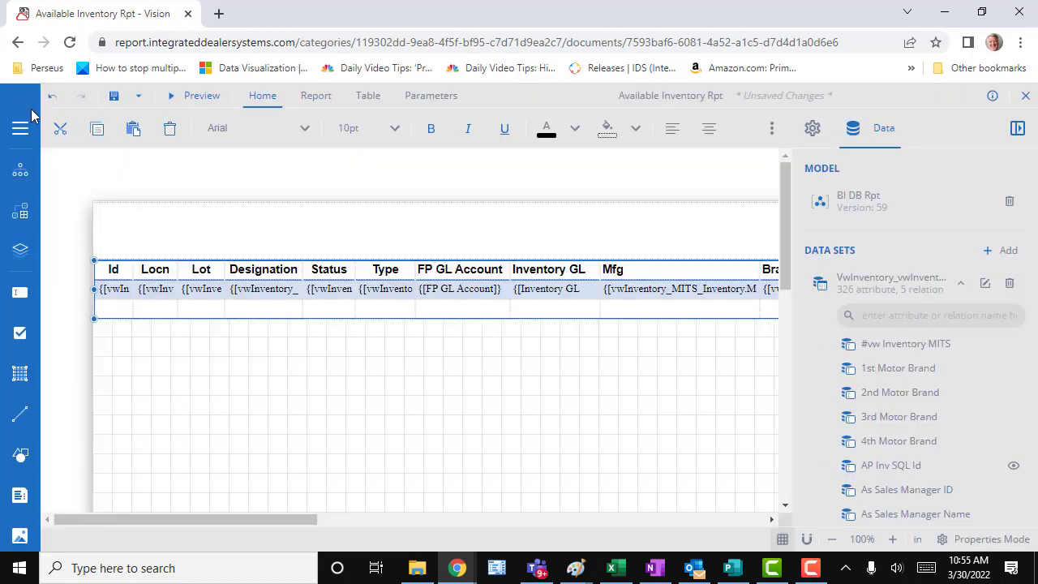
# Change the operator of the data set's Status Code FS condition to Equal To and apply the data set changes
pyautogui.click(985, 285)
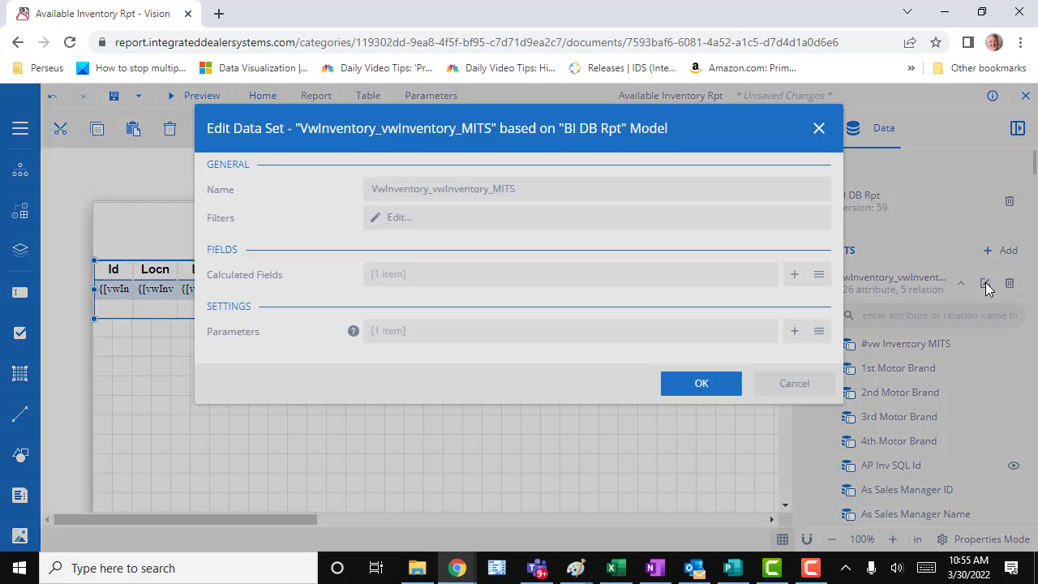
pyautogui.click(396, 218)
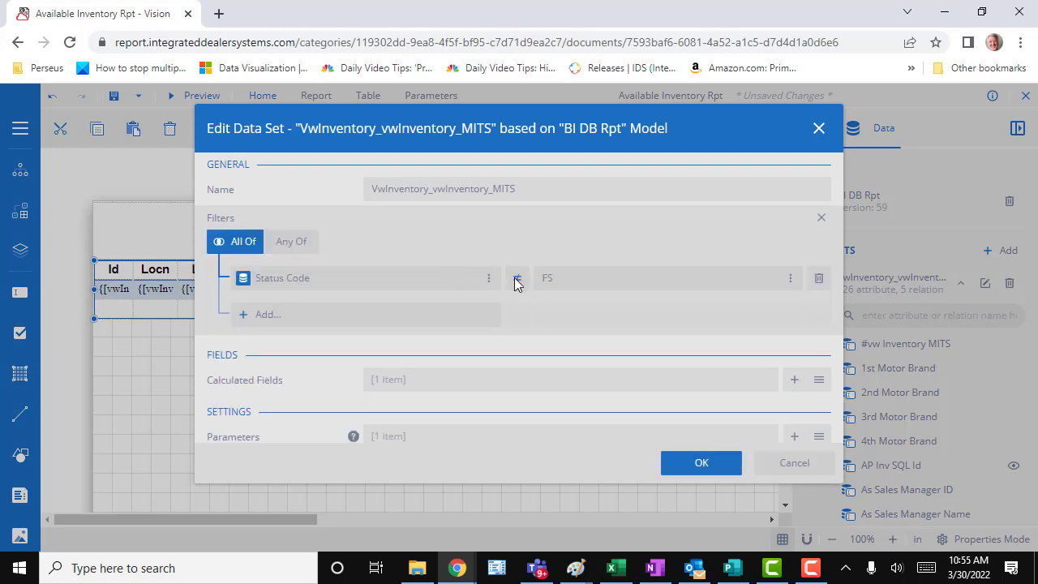
pyautogui.click(516, 280)
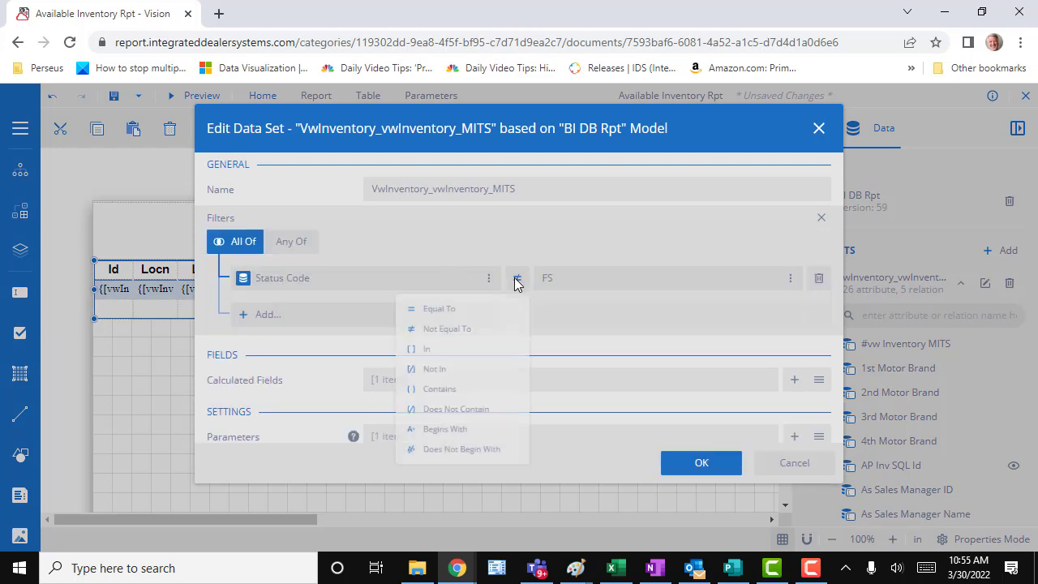
pyautogui.click(429, 314)
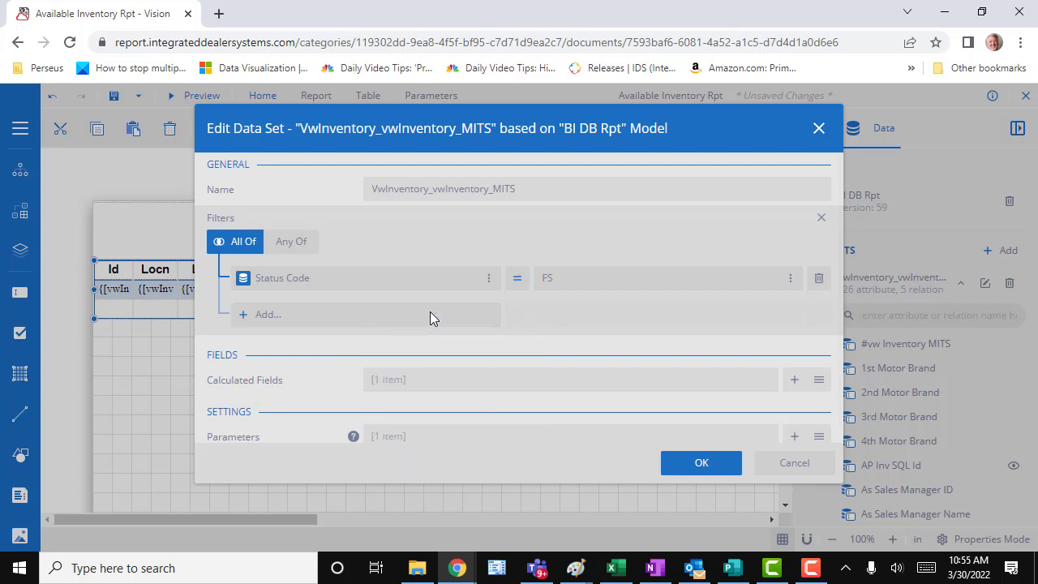
pyautogui.click(702, 463)
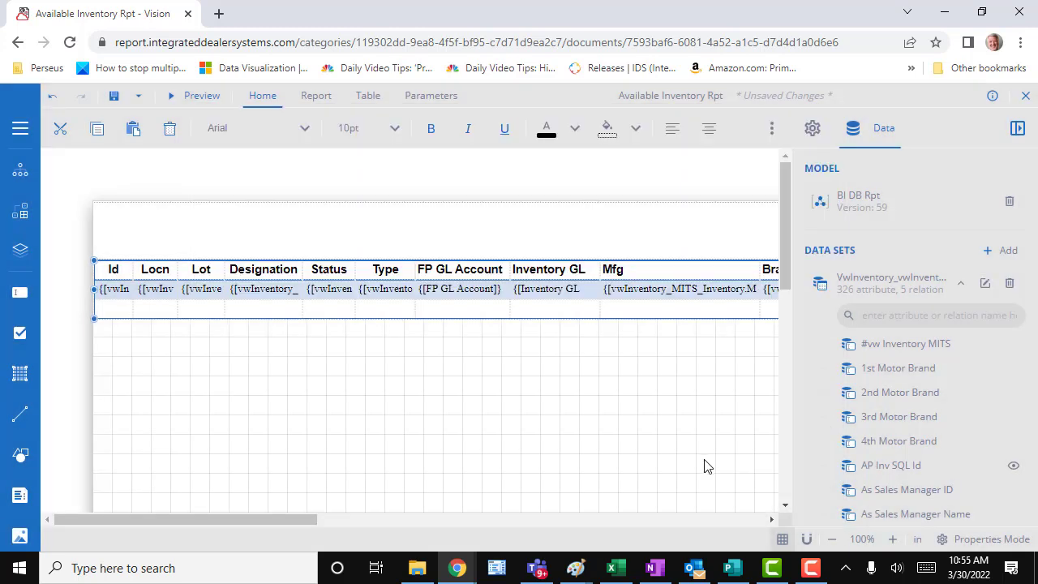
# Preview the report with the updated data set filter
pyautogui.click(195, 97)
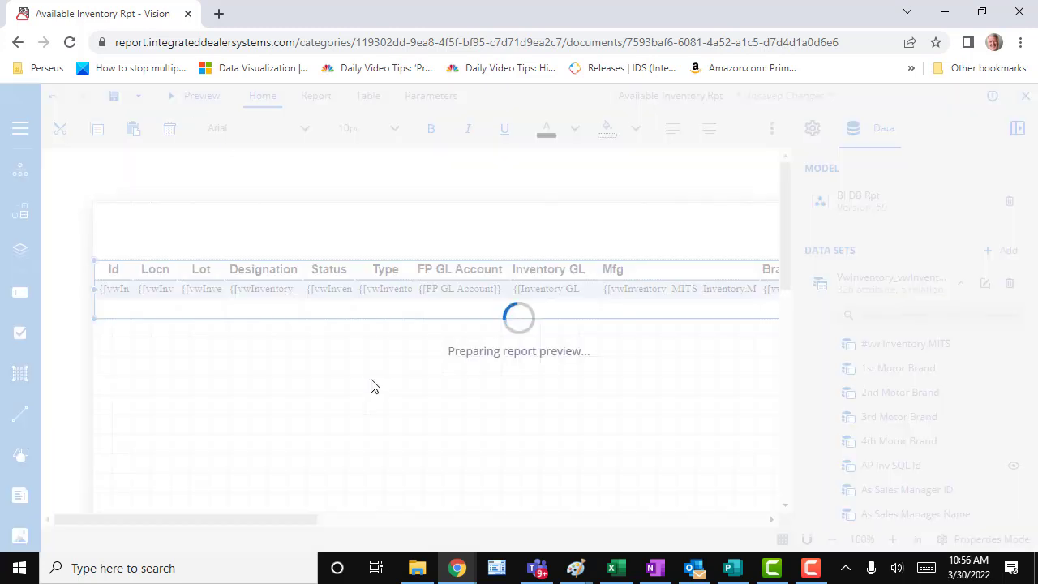